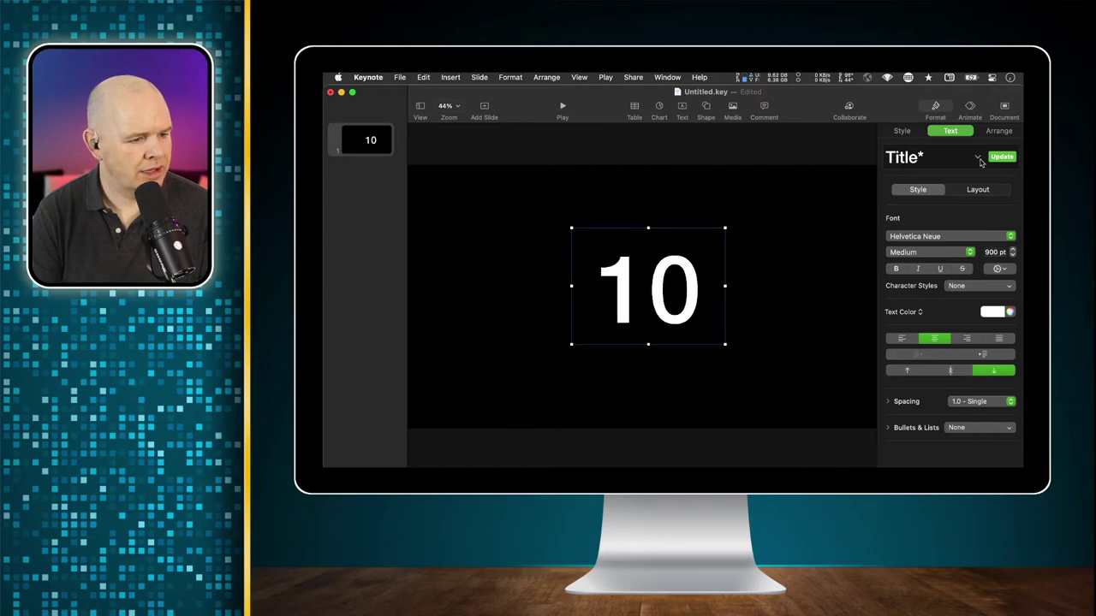
Set the font of the slide's "10" title to Helvetica Neue in bold
{"action": "left_click", "coordinate": [935, 238]}
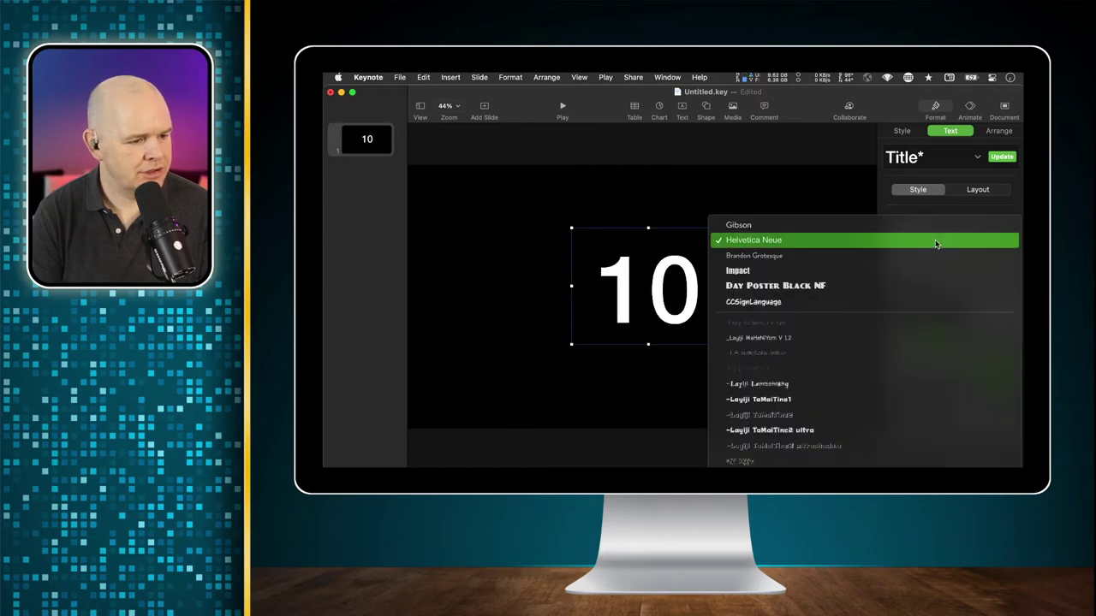
{"action": "left_click", "coordinate": [813, 223]}
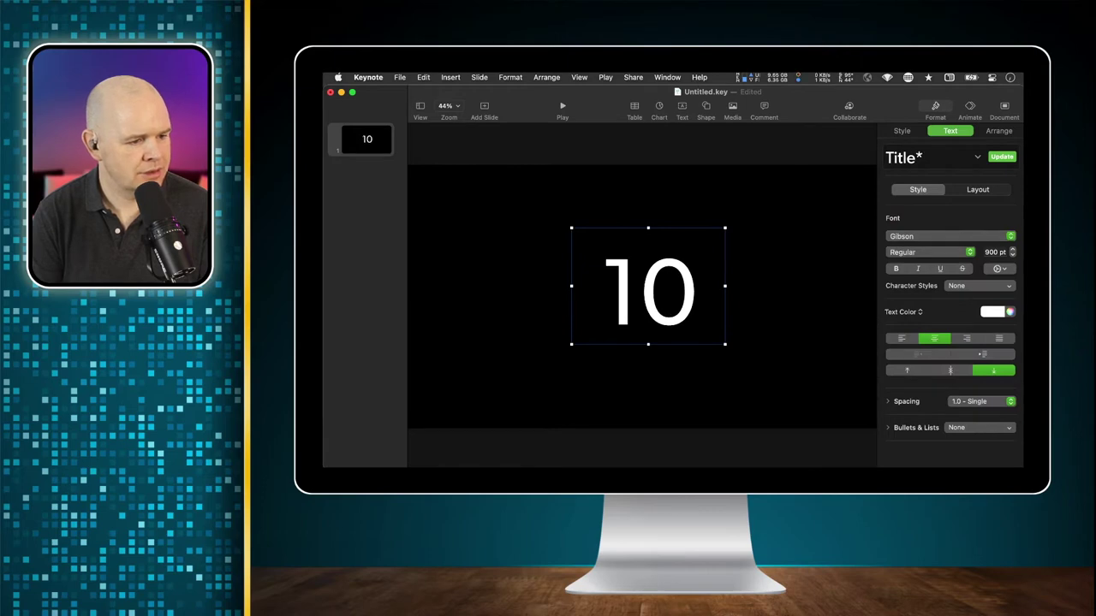
{"action": "left_click", "coordinate": [937, 240]}
{"action": "left_click", "coordinate": [848, 262]}
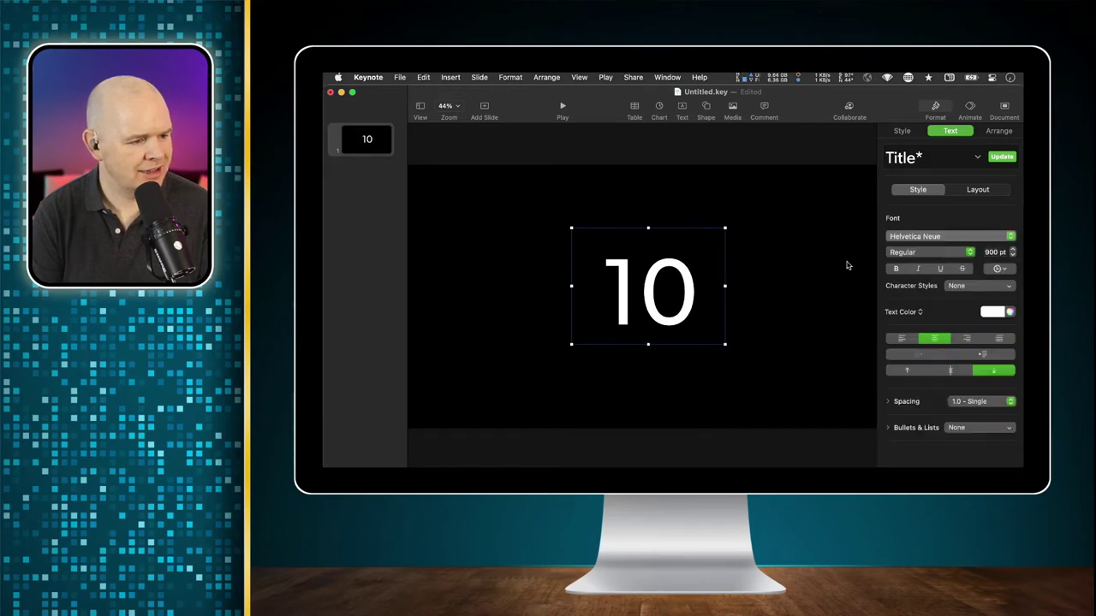
{"action": "left_click", "coordinate": [896, 269]}
Enlarge the "10" text box and position it so the number sits in the middle of the slide
{"action": "left_click_drag", "start_coordinate": [725, 346], "coordinate": [770, 405]}
{"action": "left_click_drag", "start_coordinate": [702, 362], "coordinate": [672, 347]}
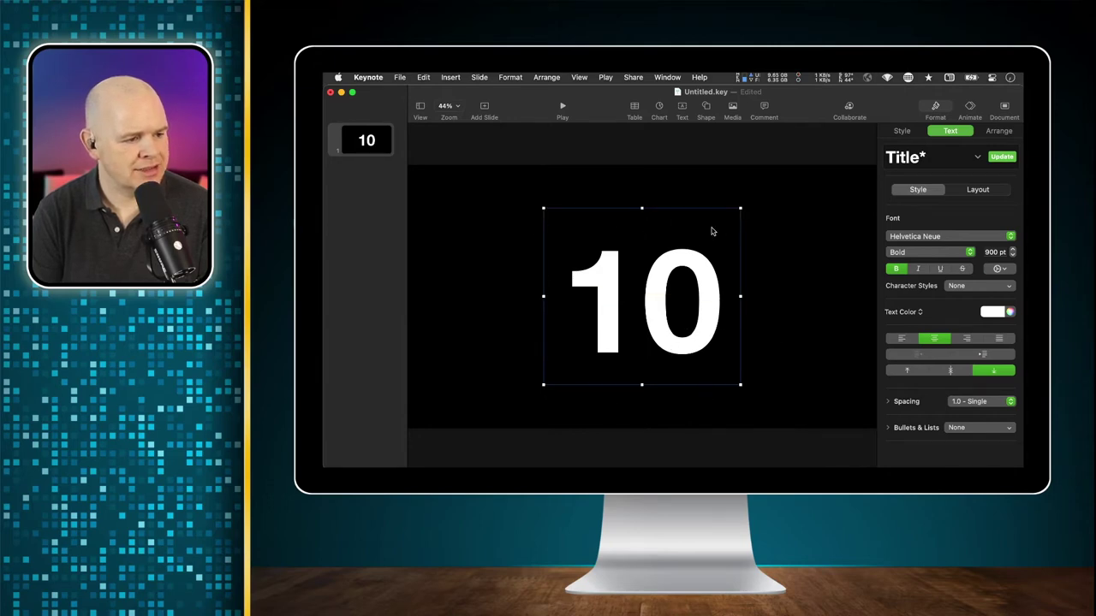
{"action": "left_click_drag", "start_coordinate": [659, 313], "coordinate": [657, 299]}
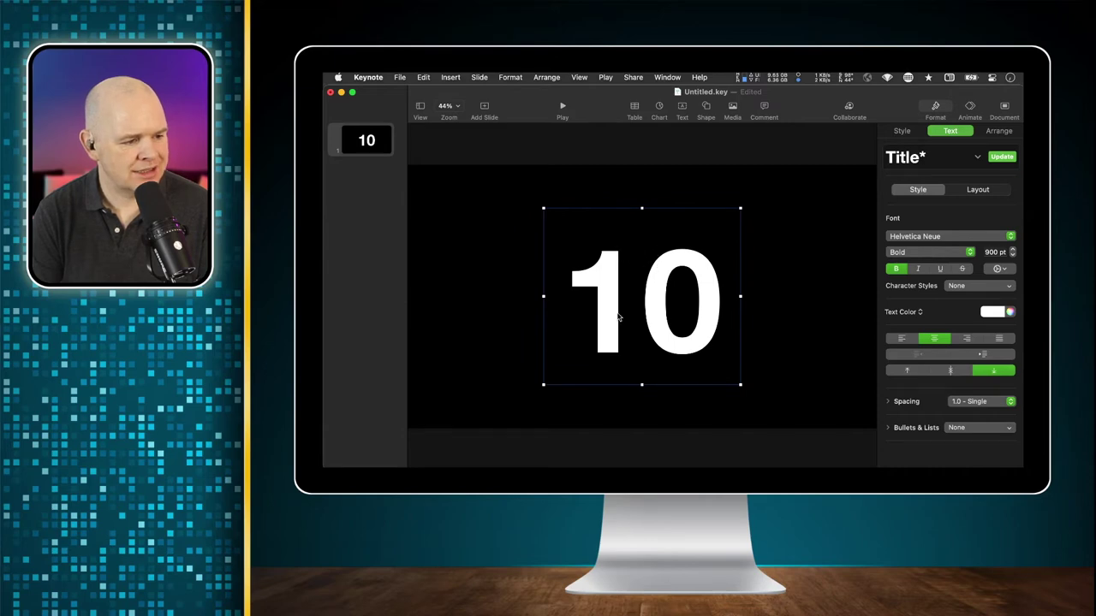
{"action": "mouse_move", "coordinate": [661, 334]}
{"action": "left_mouse_down"}
{"action": "mouse_move", "coordinate": [652, 336]}
{"action": "mouse_move", "coordinate": [661, 325]}
{"action": "left_mouse_up"}
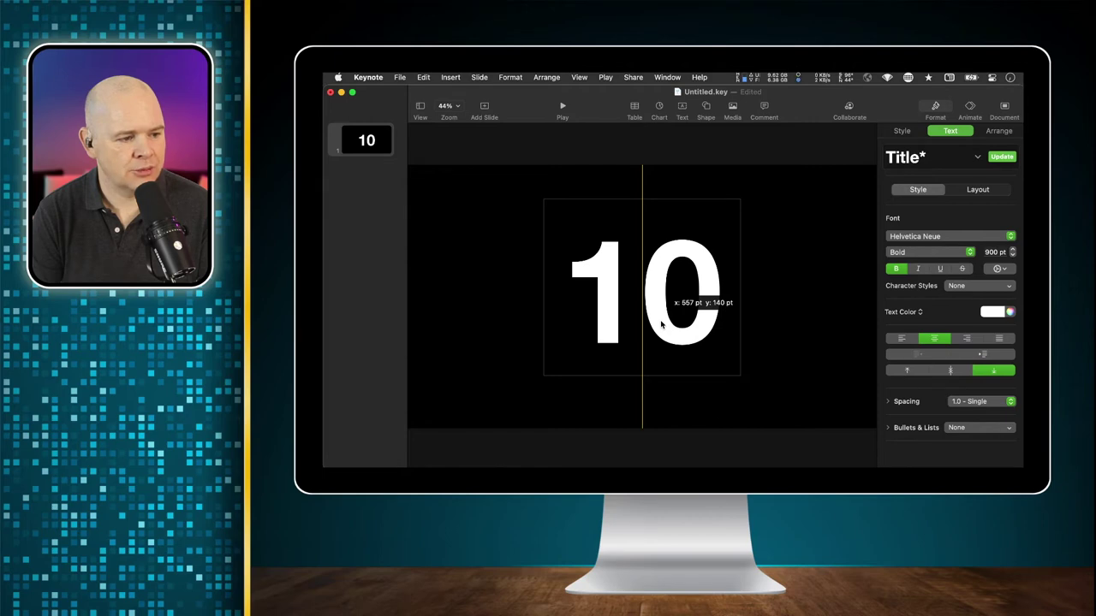
{"action": "left_click_drag", "start_coordinate": [661, 325], "coordinate": [660, 318]}
{"action": "left_click", "coordinate": [792, 315]}
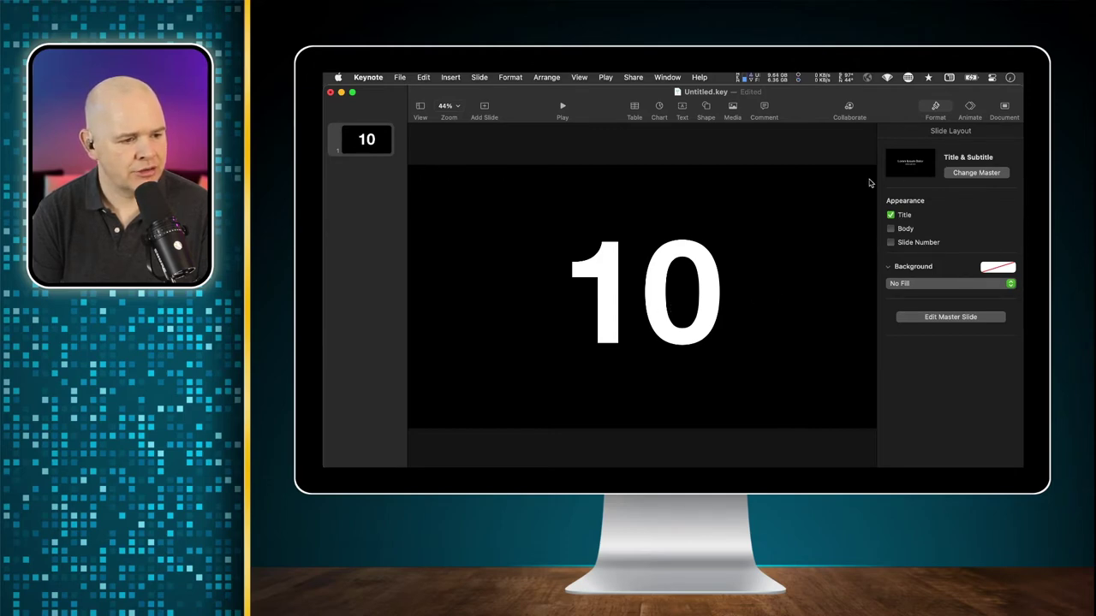
Give the "10" text box a light blue color fill
{"action": "left_click", "coordinate": [711, 310]}
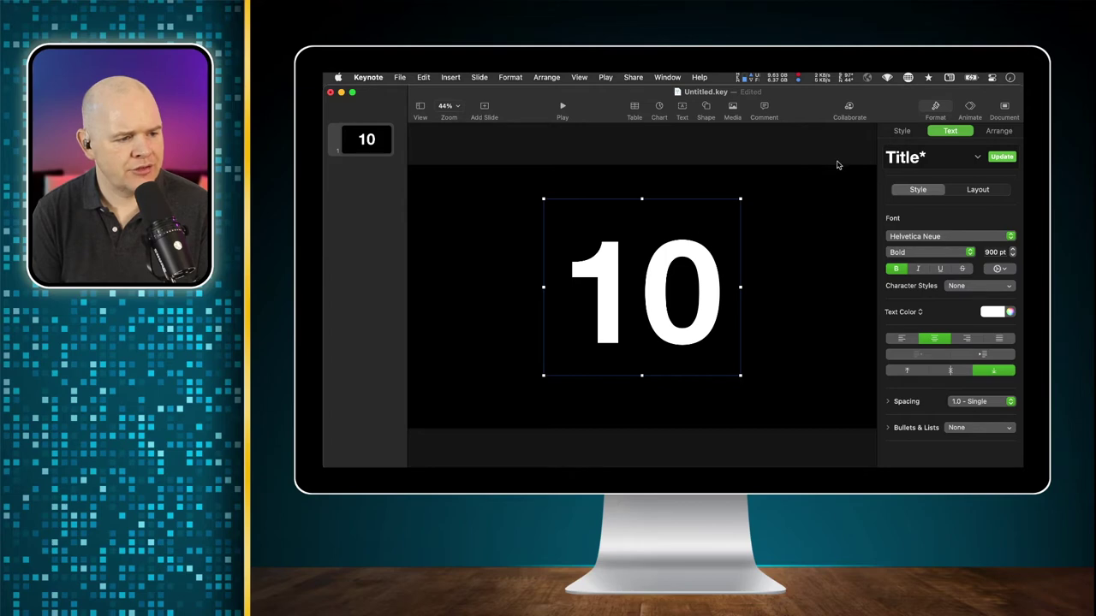
{"action": "left_click", "coordinate": [900, 130]}
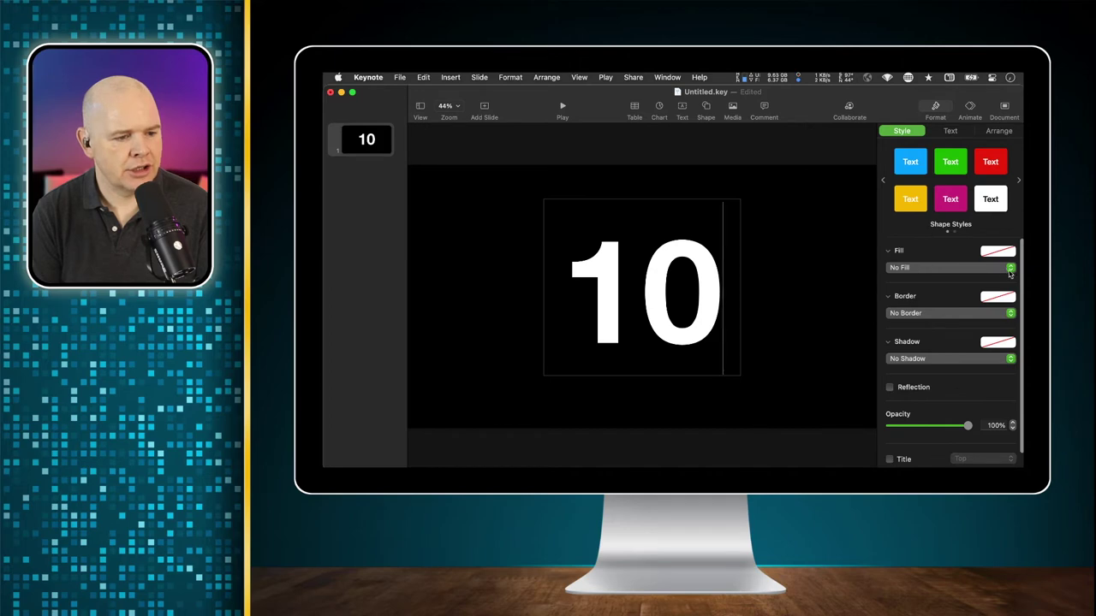
{"action": "left_click", "coordinate": [1010, 268]}
{"action": "left_click", "coordinate": [941, 281]}
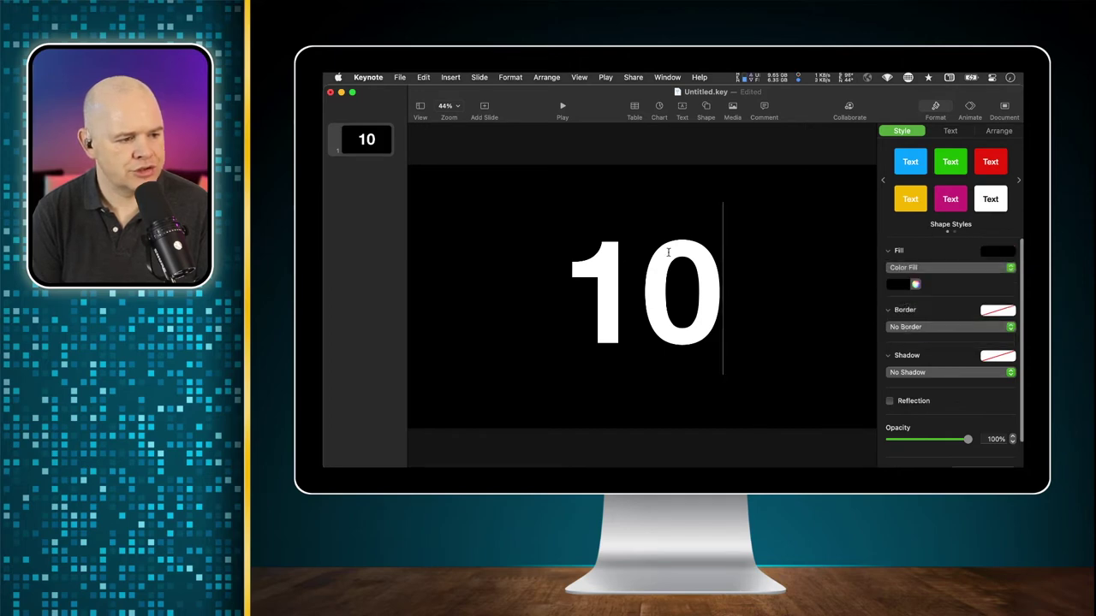
{"action": "left_click", "coordinate": [993, 252]}
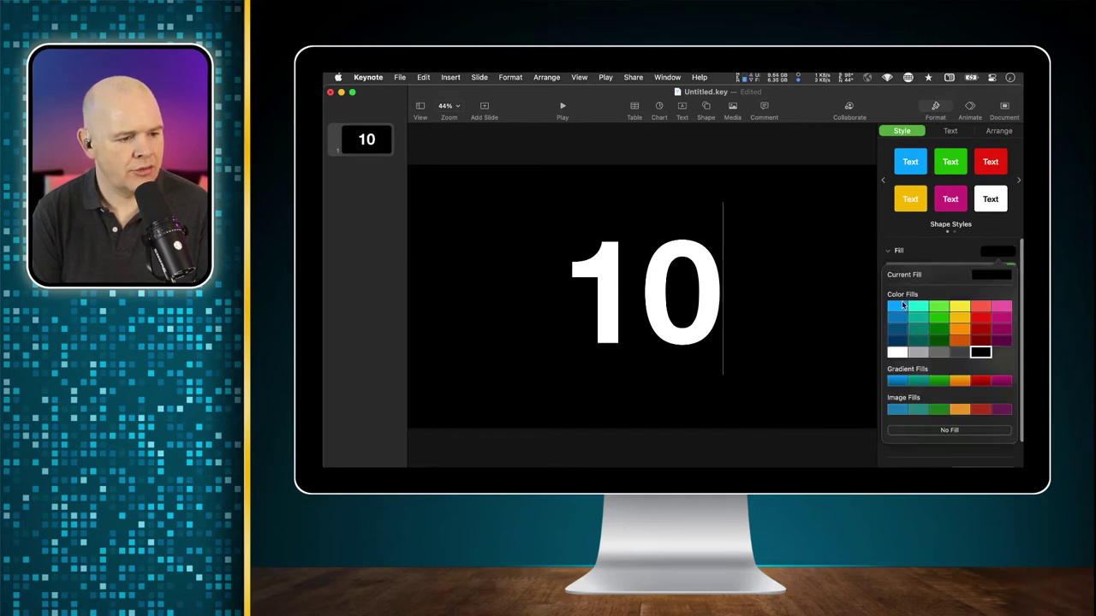
{"action": "left_click", "coordinate": [896, 306]}
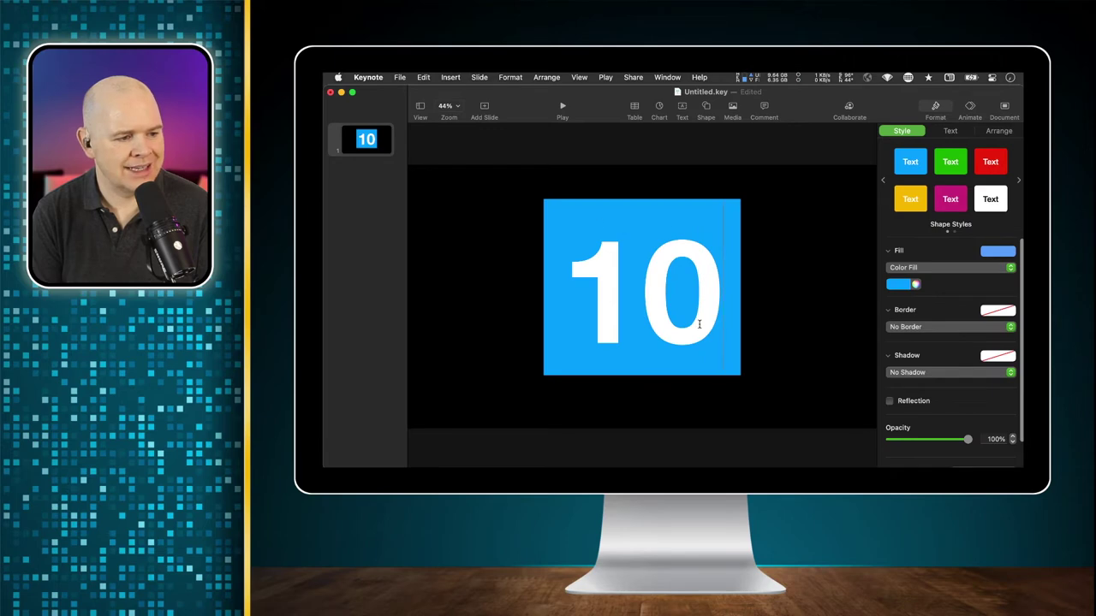
{"action": "left_click", "coordinate": [776, 243]}
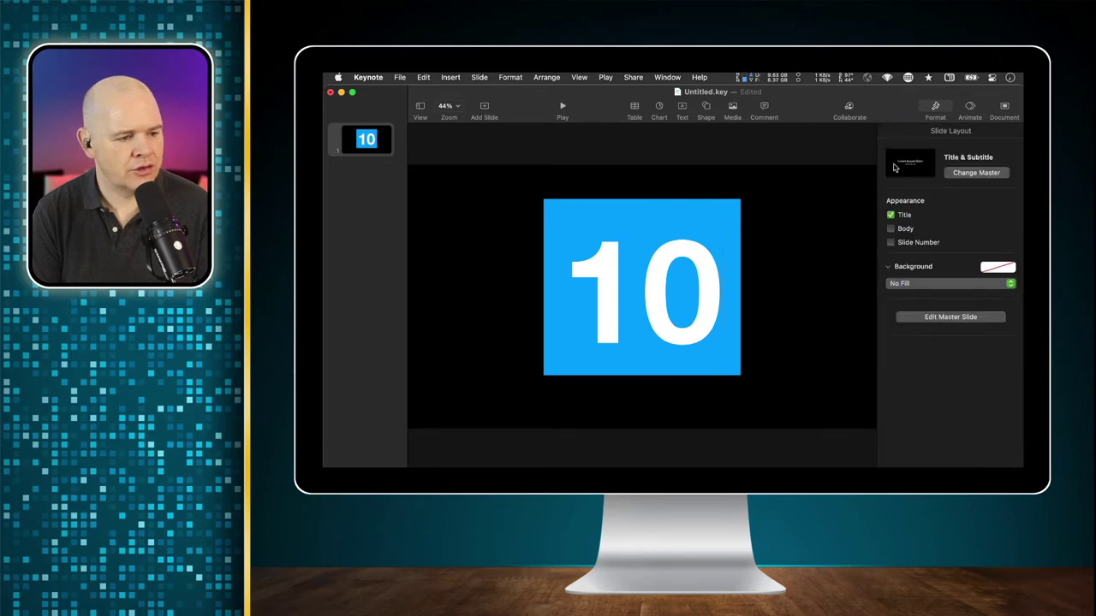
Set the "10" text box back to No Fill
{"action": "left_click", "coordinate": [716, 251]}
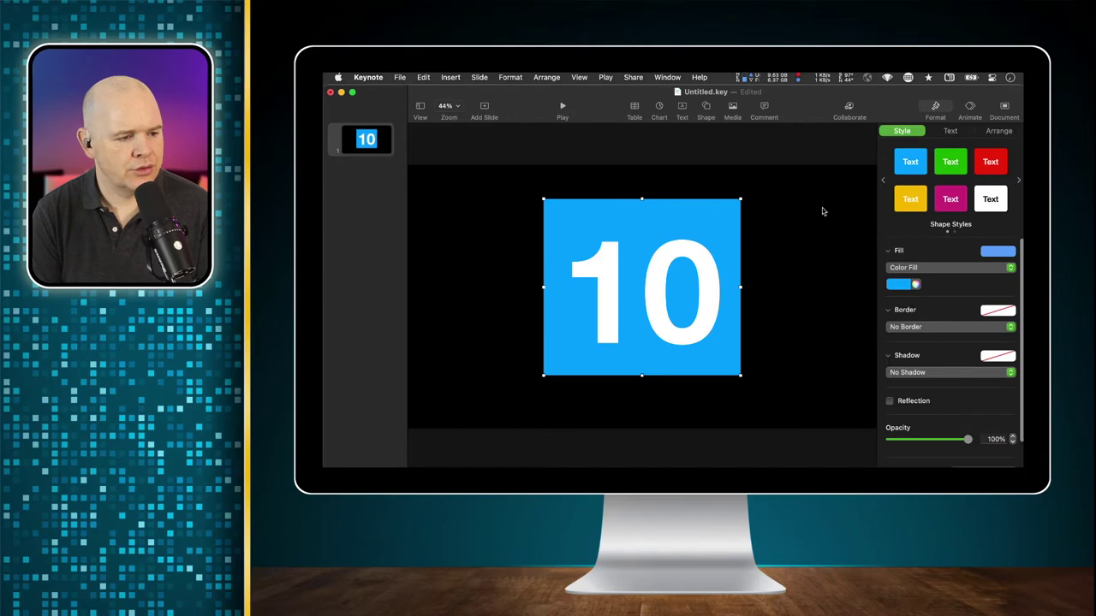
{"action": "left_click", "coordinate": [909, 268]}
{"action": "left_click", "coordinate": [903, 255]}
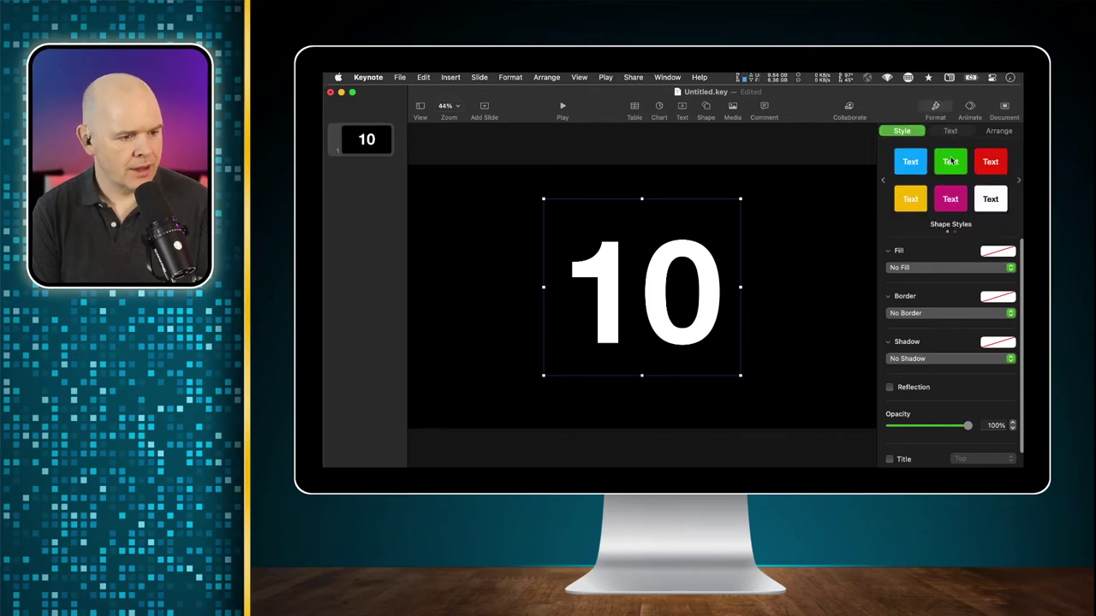
Change the text color of the "10" title to dark teal using the saved color swatches
{"action": "left_click", "coordinate": [950, 131]}
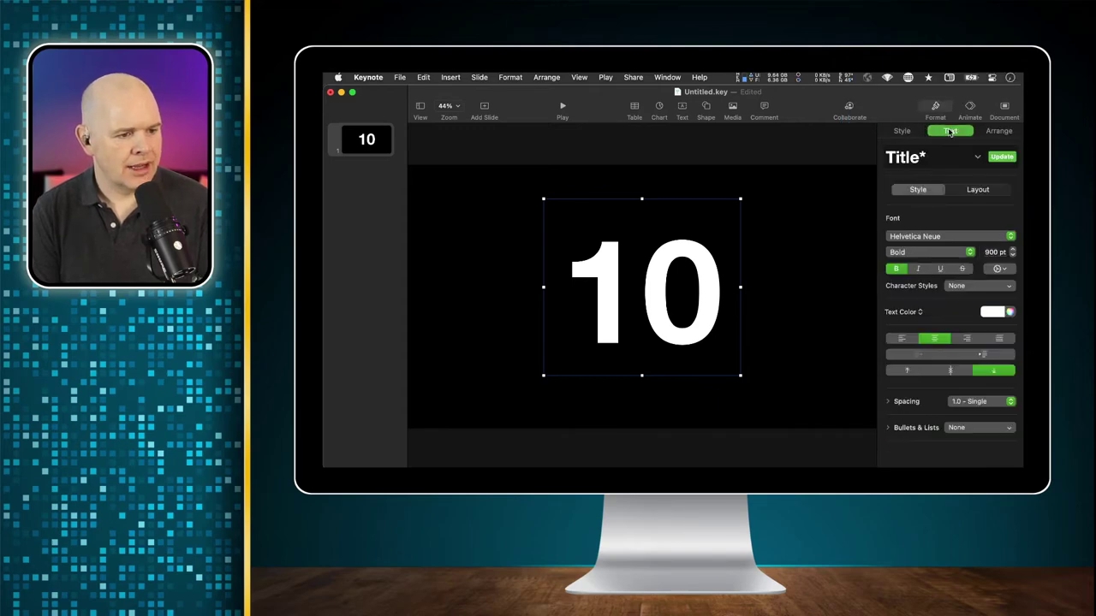
{"action": "left_click", "coordinate": [1010, 311]}
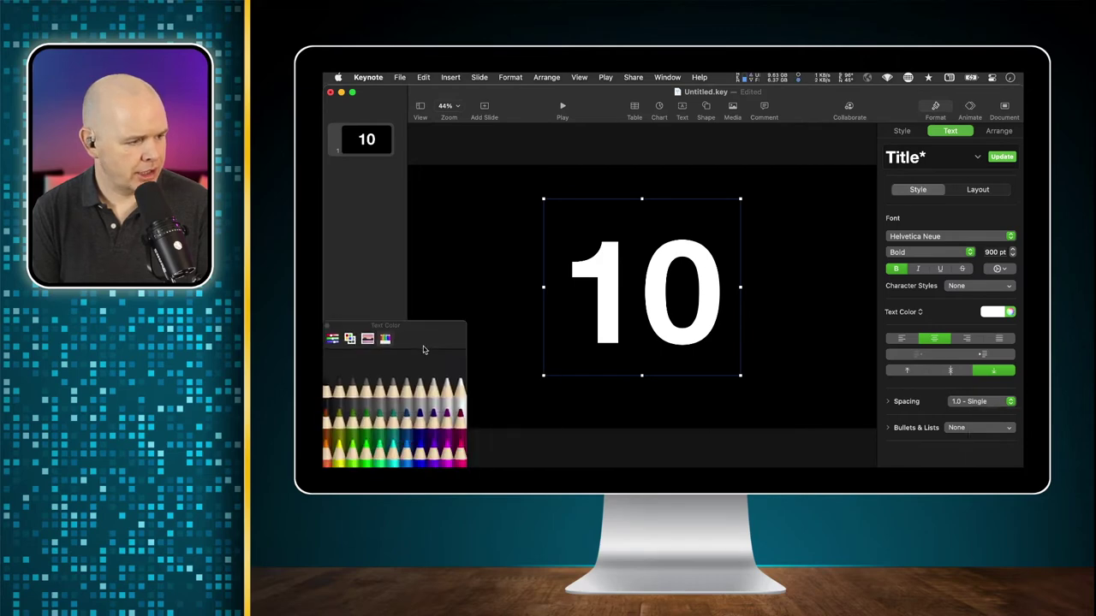
{"action": "scroll", "coordinate": [426, 444], "scroll_direction": "down", "scroll_amount": 2}
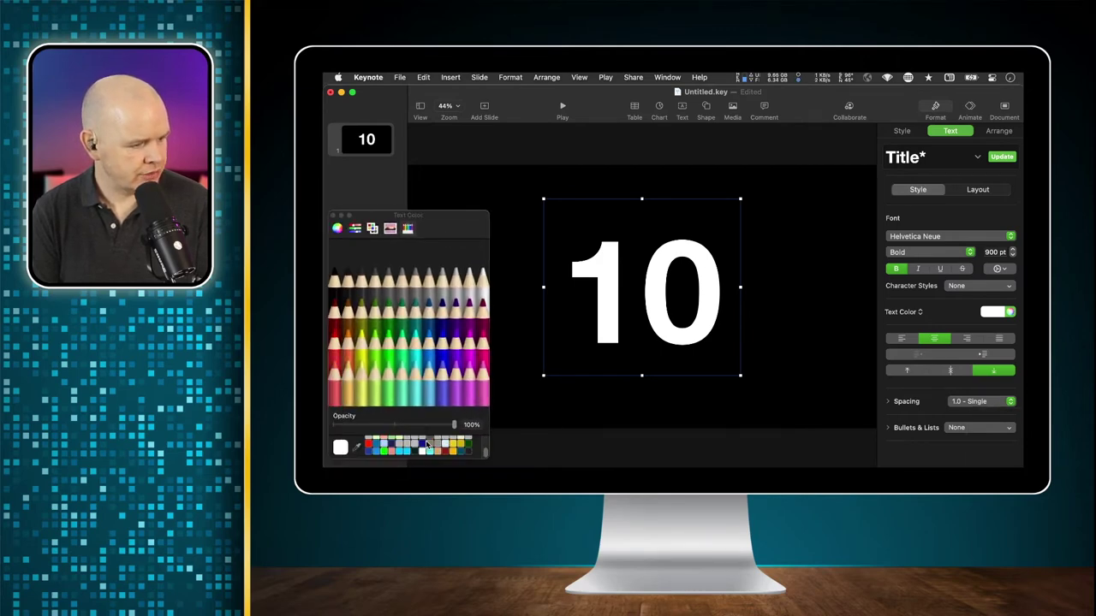
{"action": "left_click", "coordinate": [458, 455]}
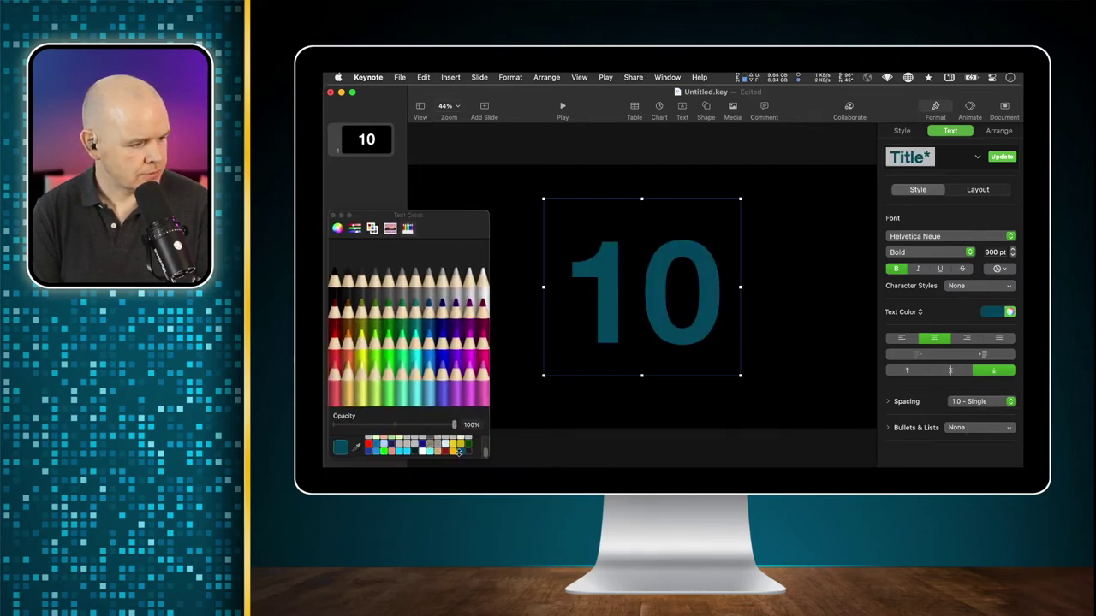
{"action": "left_click", "coordinate": [333, 215]}
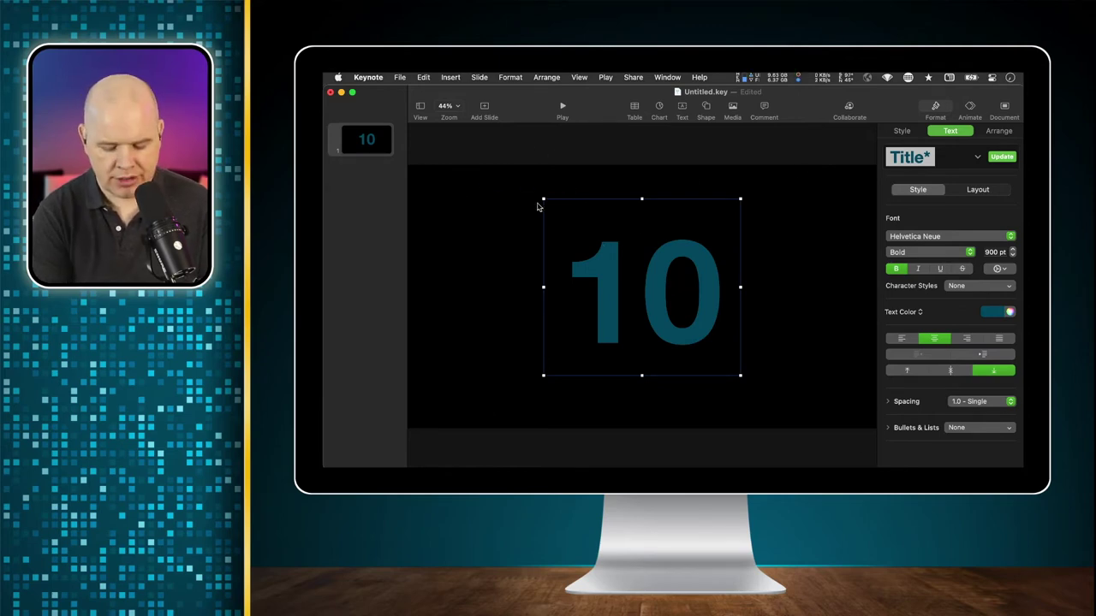
Insert a square shape and stretch it into a rectangle that covers the whole slide
{"action": "key", "text": "super+minus"}
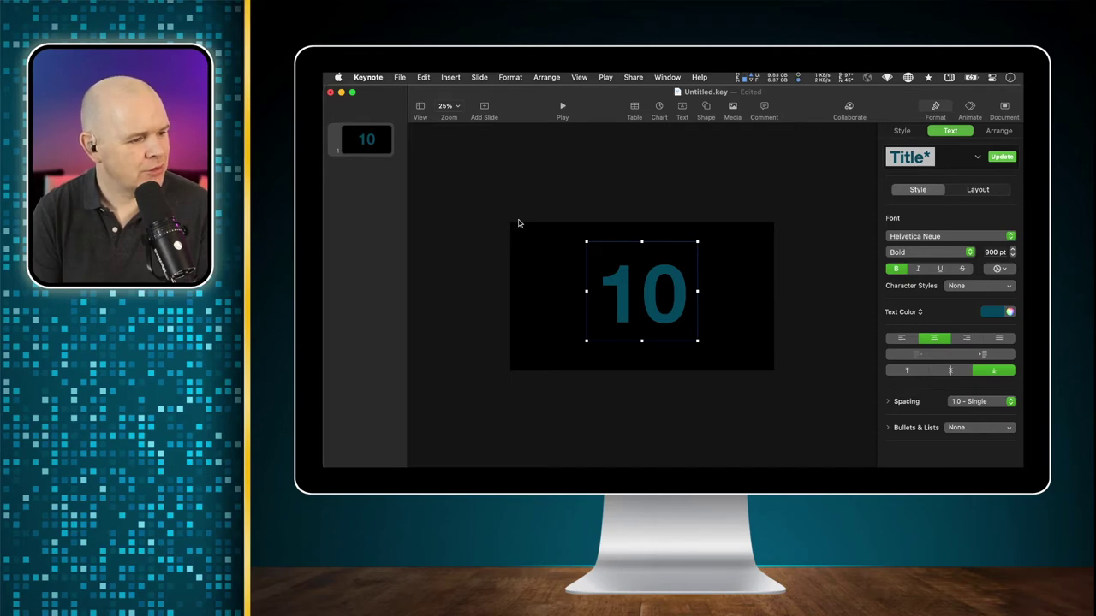
{"action": "left_click", "coordinate": [706, 110]}
{"action": "left_click", "coordinate": [694, 197]}
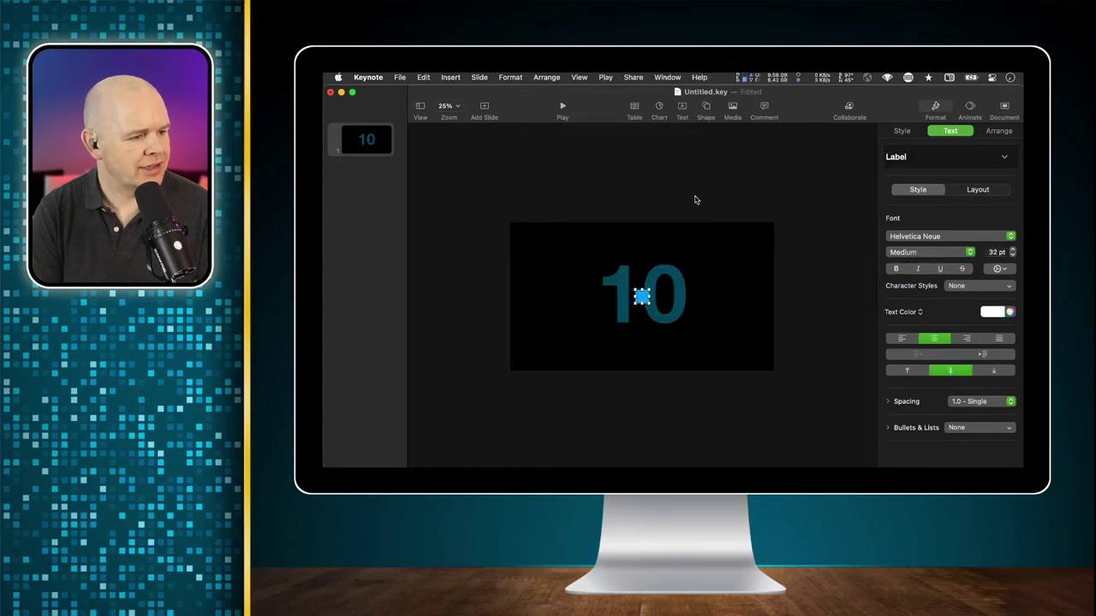
{"action": "left_click_drag", "start_coordinate": [642, 297], "coordinate": [774, 373]}
{"action": "left_click_drag", "start_coordinate": [511, 223], "coordinate": [502, 215]}
{"action": "mouse_move", "coordinate": [774, 373]}
{"action": "left_mouse_down"}
{"action": "mouse_move", "coordinate": [791, 388]}
{"action": "mouse_move", "coordinate": [774, 372]}
{"action": "left_mouse_up"}
{"action": "left_click_drag", "start_coordinate": [500, 219], "coordinate": [509, 221]}
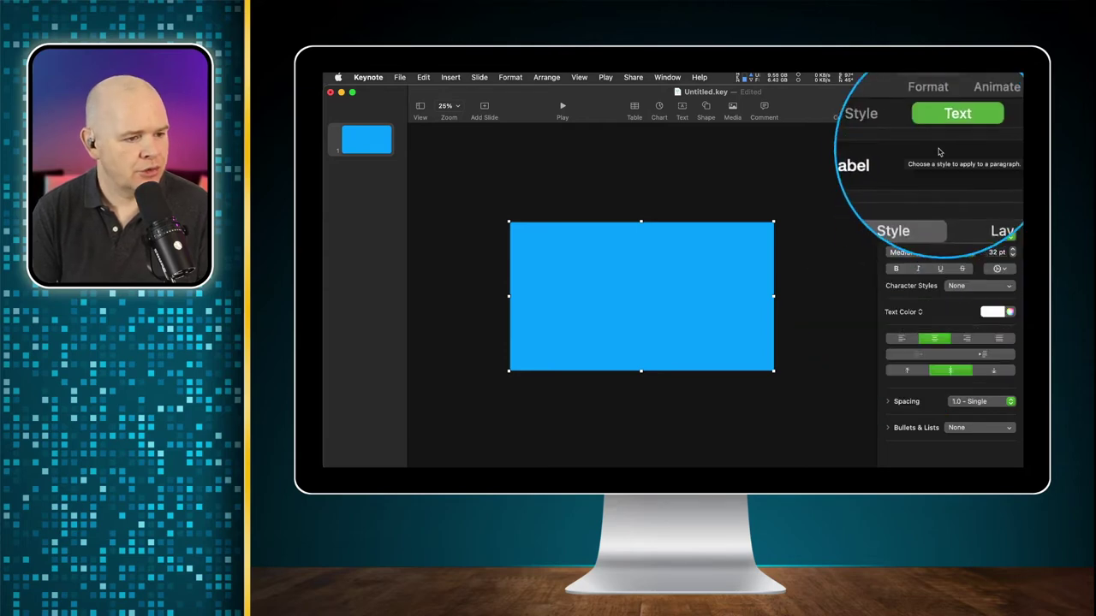
Fill the full-slide rectangle with golden yellow from the saved swatches and send it to the back behind the number
{"action": "left_click", "coordinate": [900, 132]}
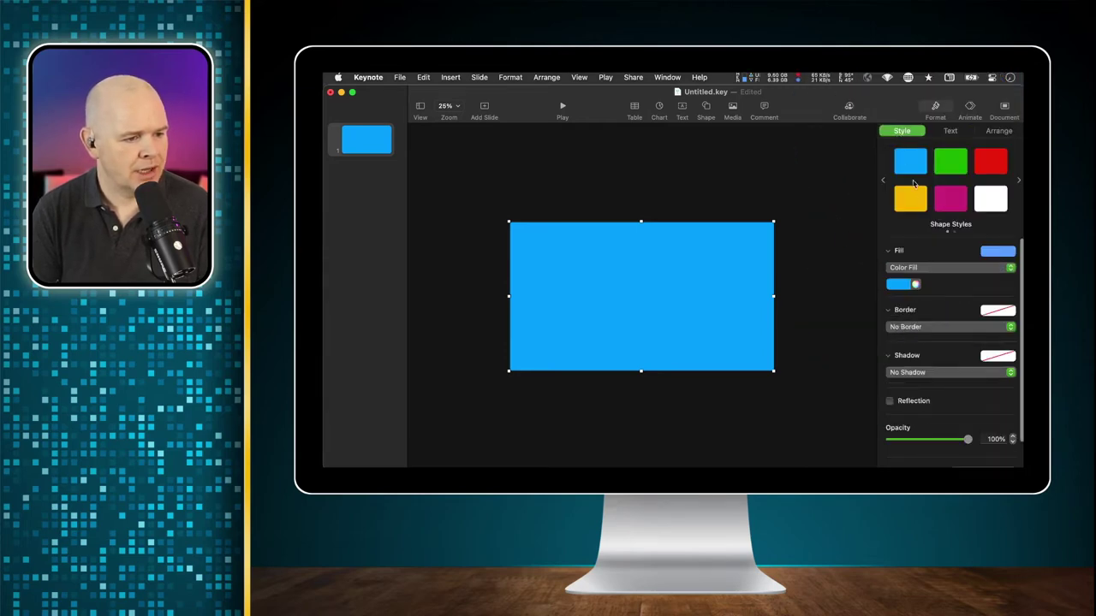
{"action": "left_click", "coordinate": [915, 284]}
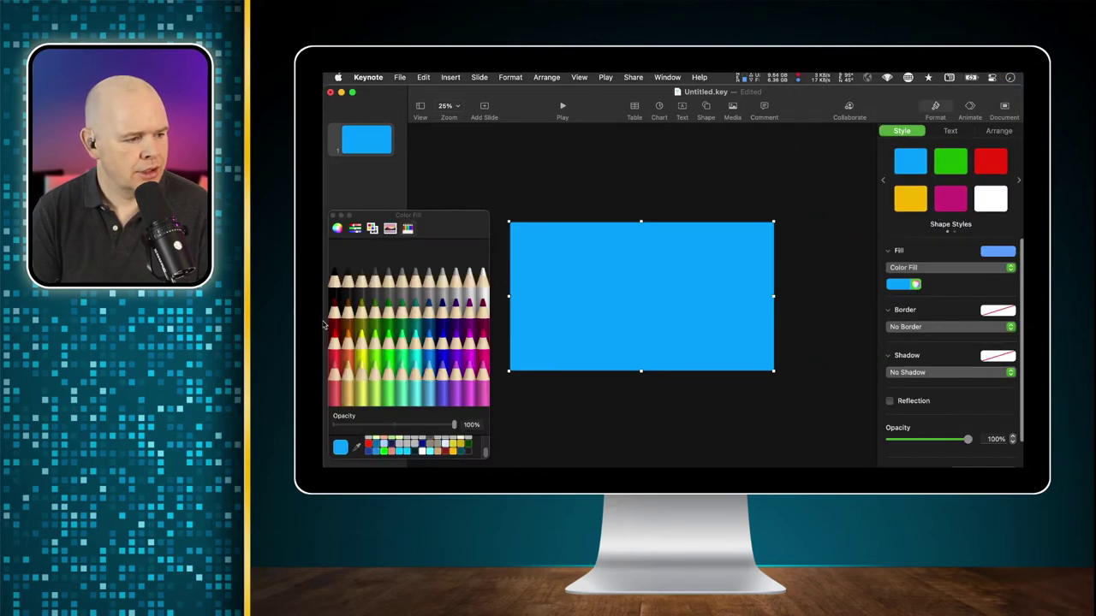
{"action": "left_click", "coordinate": [451, 451]}
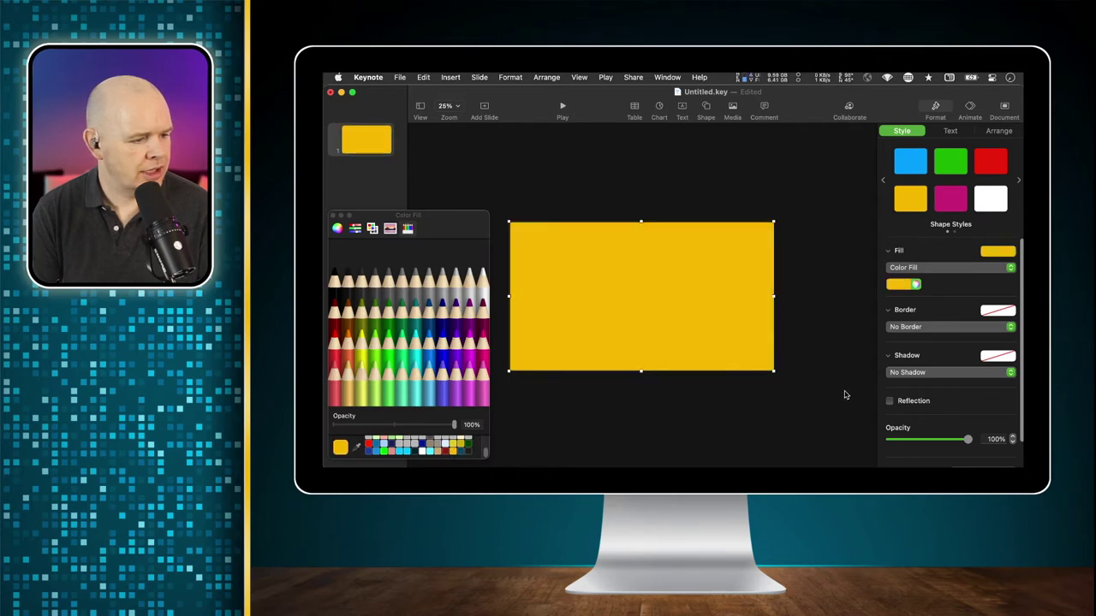
{"action": "mouse_move", "coordinate": [447, 219]}
{"action": "left_mouse_down"}
{"action": "mouse_move", "coordinate": [445, 281]}
{"action": "mouse_move", "coordinate": [447, 219]}
{"action": "mouse_move", "coordinate": [432, 229]}
{"action": "left_mouse_up"}
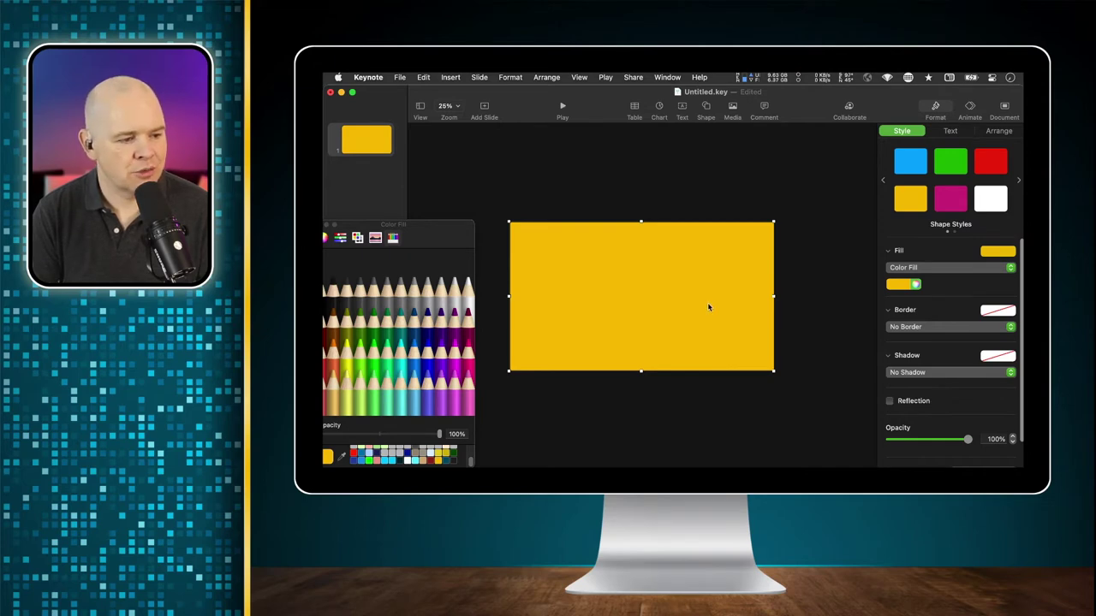
{"action": "left_click_drag", "start_coordinate": [440, 224], "coordinate": [505, 252]}
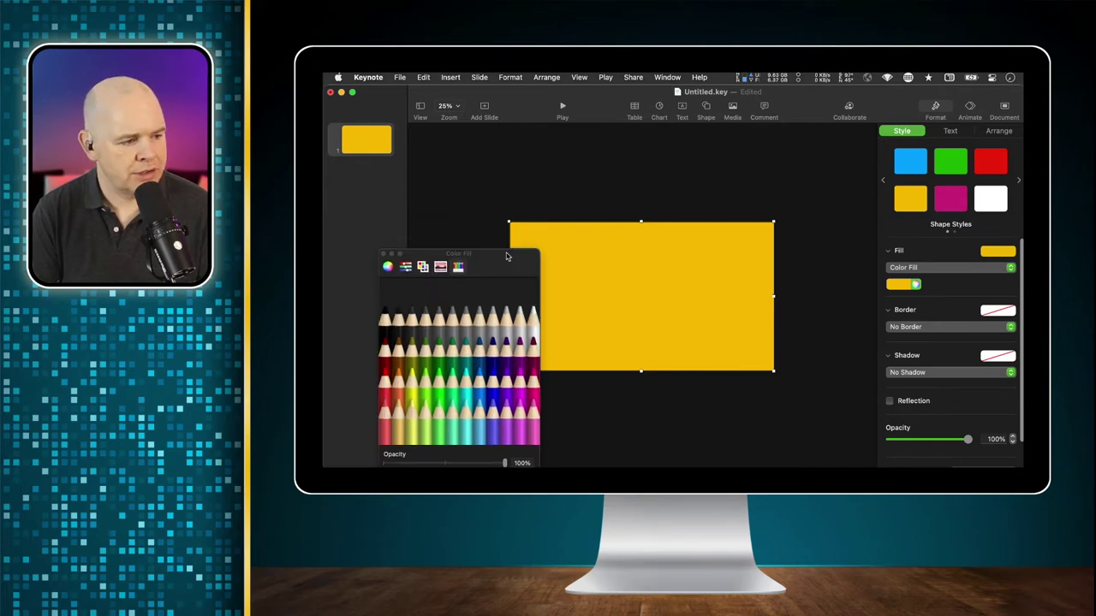
{"action": "left_click", "coordinate": [382, 252]}
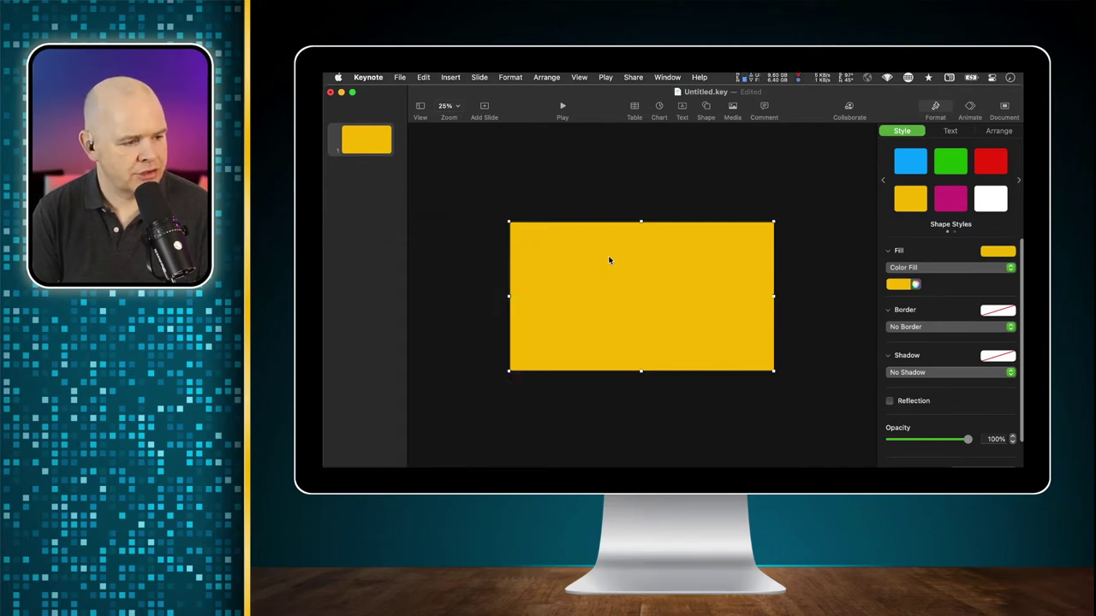
{"action": "right_click", "coordinate": [717, 278]}
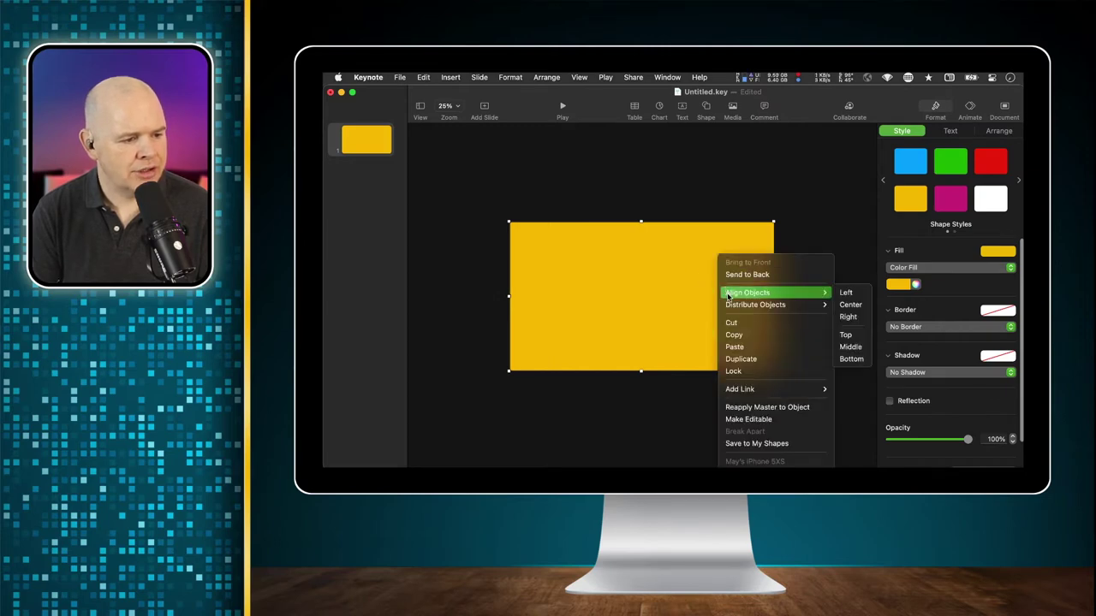
{"action": "left_click", "coordinate": [734, 276]}
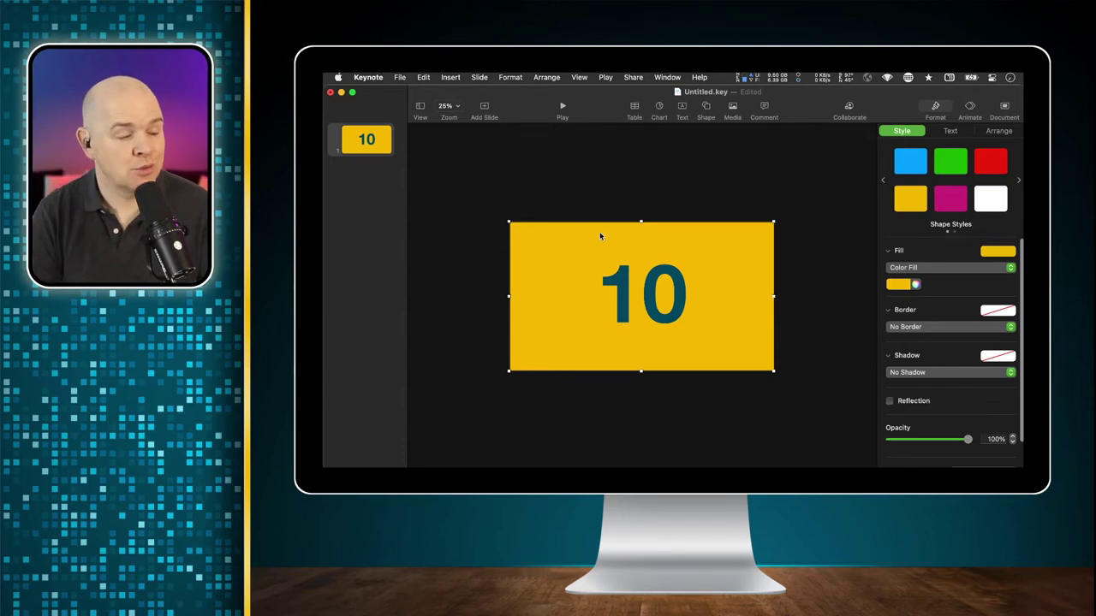
Show the object list and select the "10" title object in it
{"action": "left_click", "coordinate": [579, 77]}
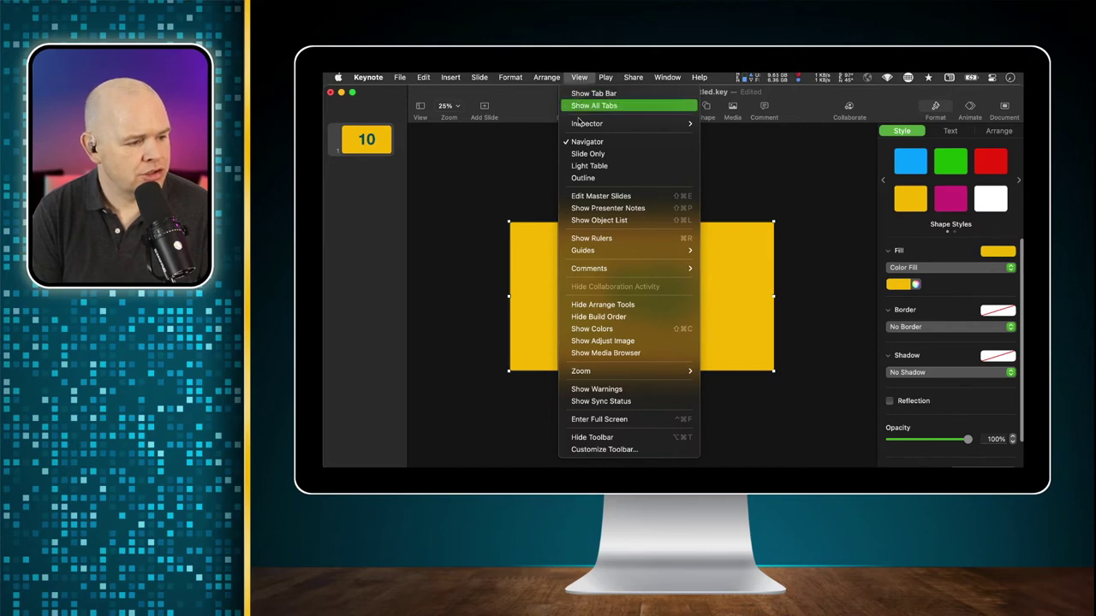
{"action": "mouse_move", "coordinate": [636, 377]}
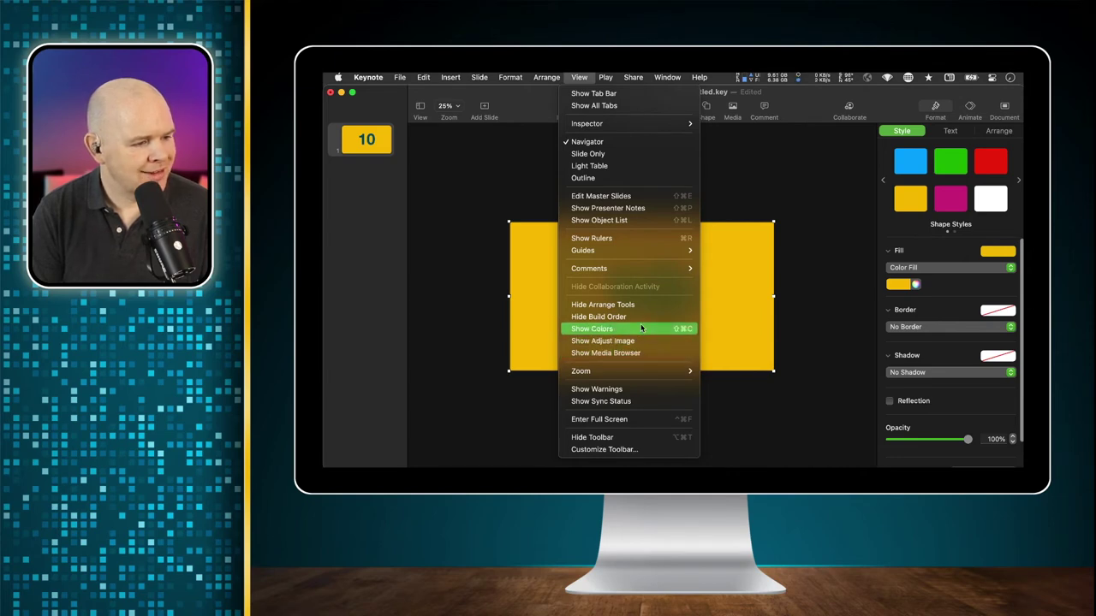
{"action": "left_click", "coordinate": [609, 220]}
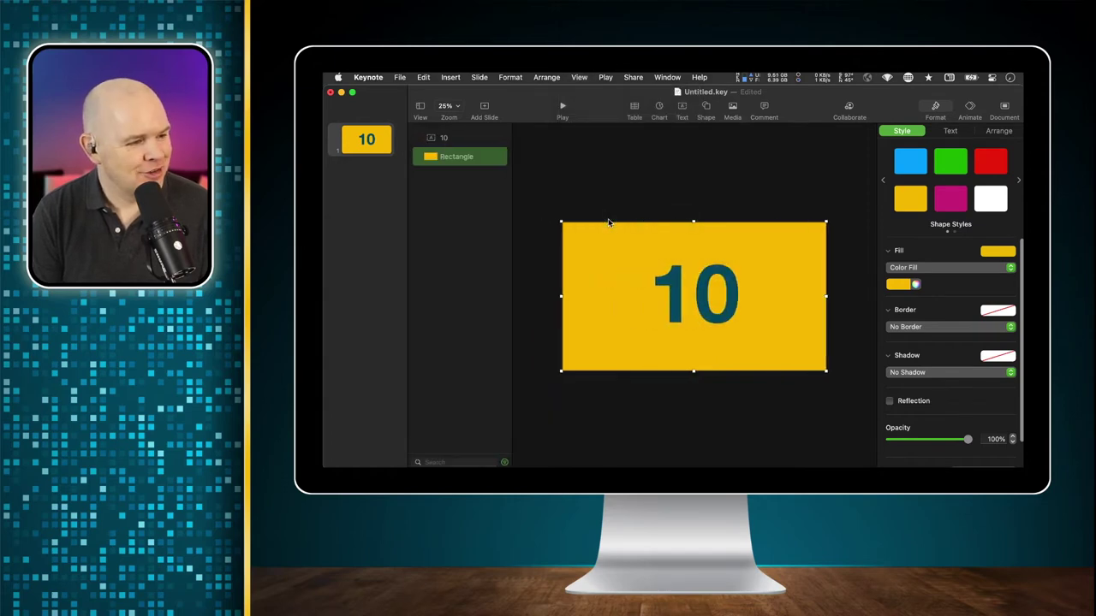
{"action": "left_click", "coordinate": [456, 141]}
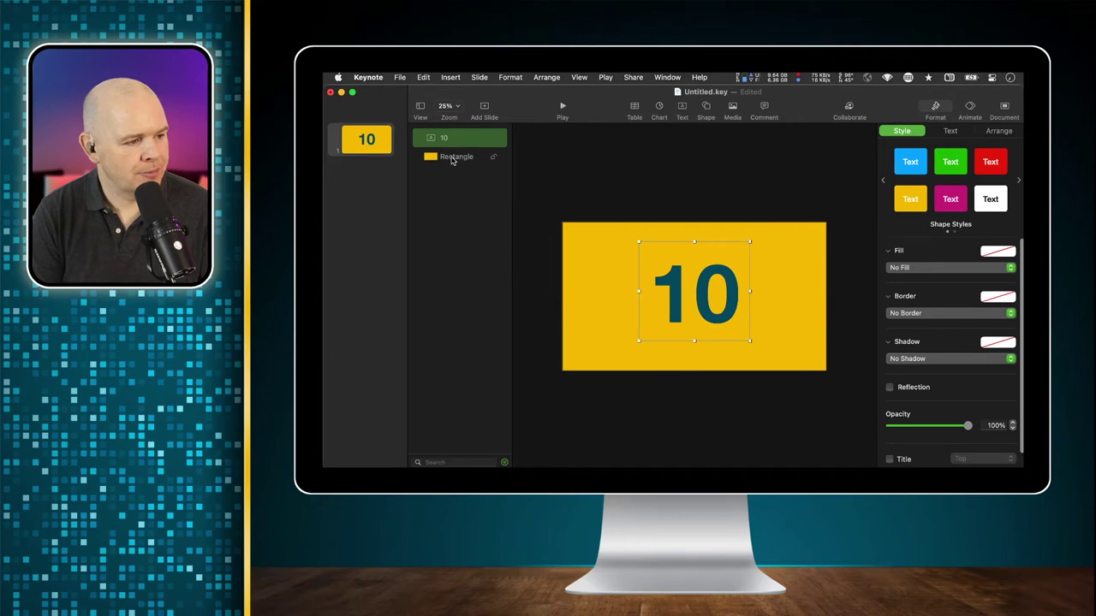
Select the rectangle and the "10" title in turn in the object list to compare the slide's layers
{"action": "left_click", "coordinate": [453, 159]}
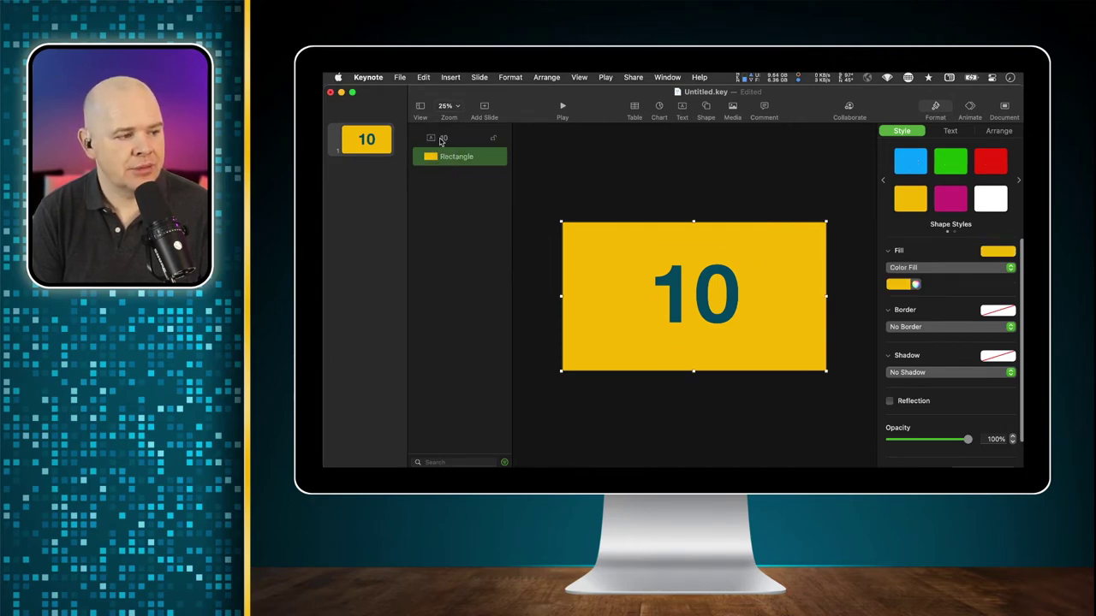
{"action": "left_click", "coordinate": [447, 196]}
{"action": "left_click_drag", "start_coordinate": [444, 139], "coordinate": [445, 164]}
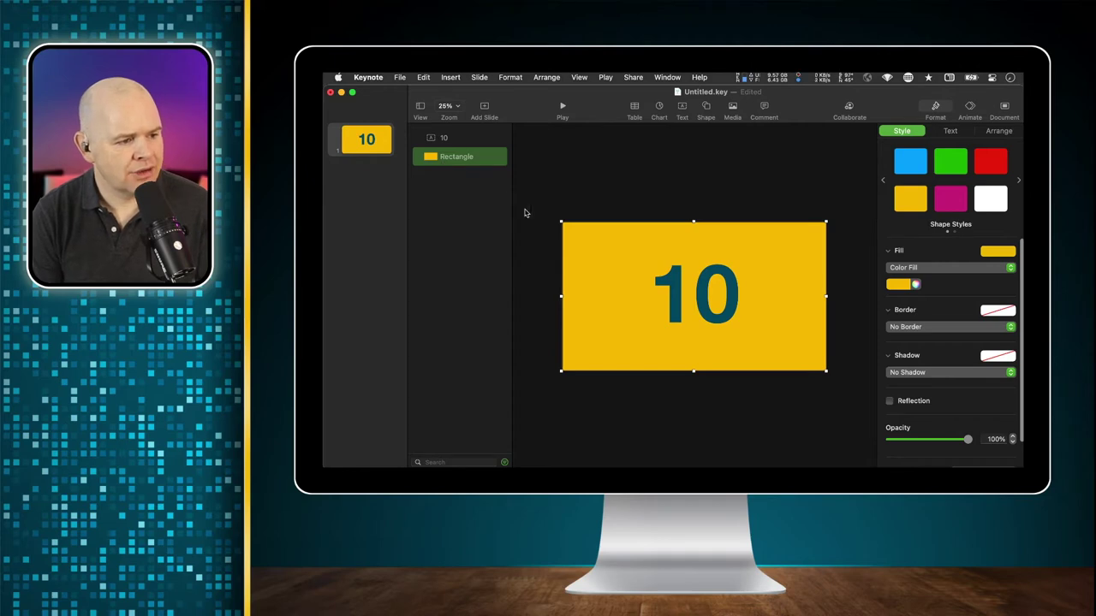
{"action": "left_click", "coordinate": [445, 139]}
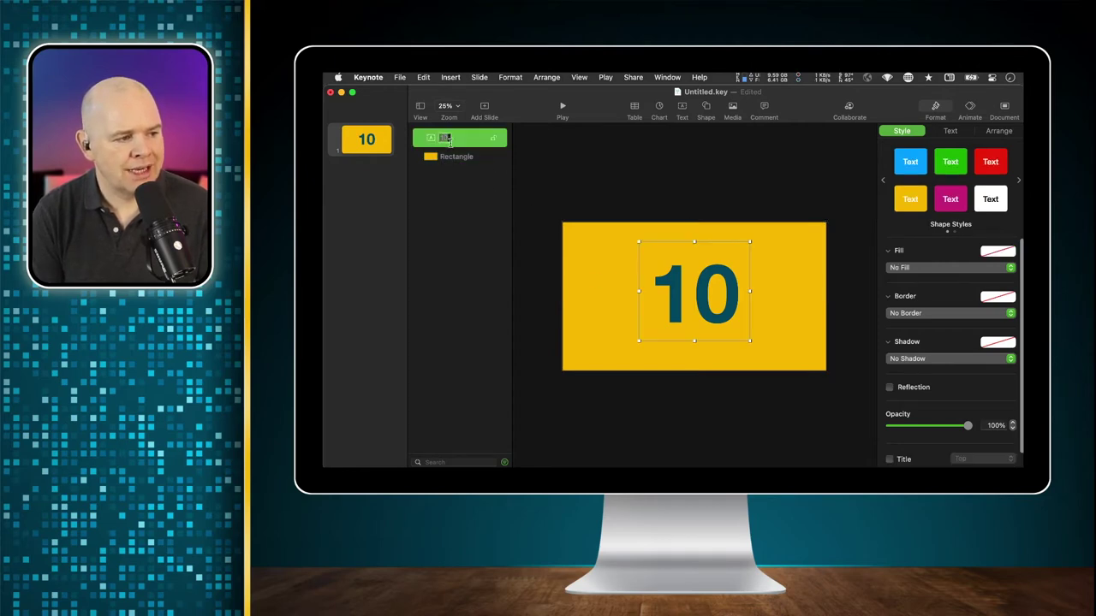
{"action": "left_click", "coordinate": [454, 156]}
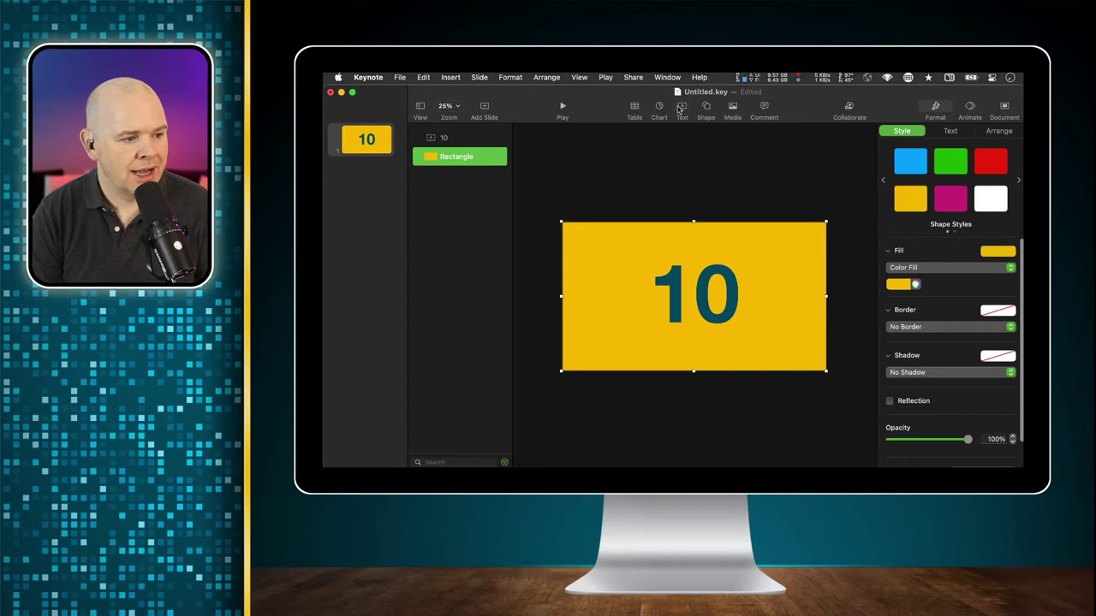
Insert a parallelogram, enlarge it to the slide's full height and position it over the left part of the slide
{"action": "left_click", "coordinate": [704, 109]}
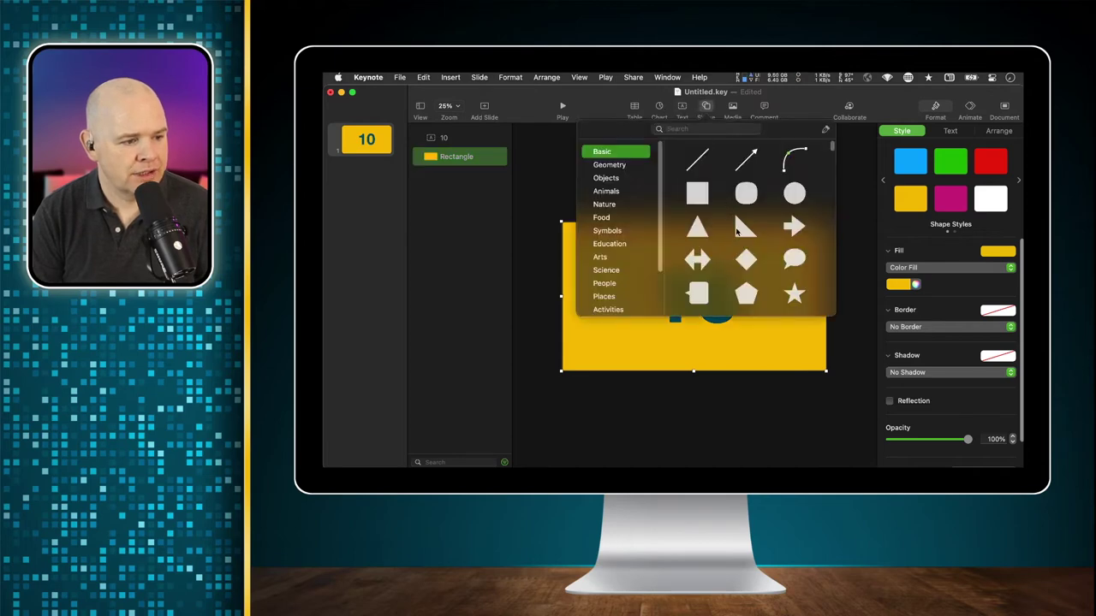
{"action": "scroll", "coordinate": [739, 233], "scroll_direction": "down", "scroll_amount": 3}
{"action": "scroll", "coordinate": [741, 244], "scroll_direction": "down", "scroll_amount": 1}
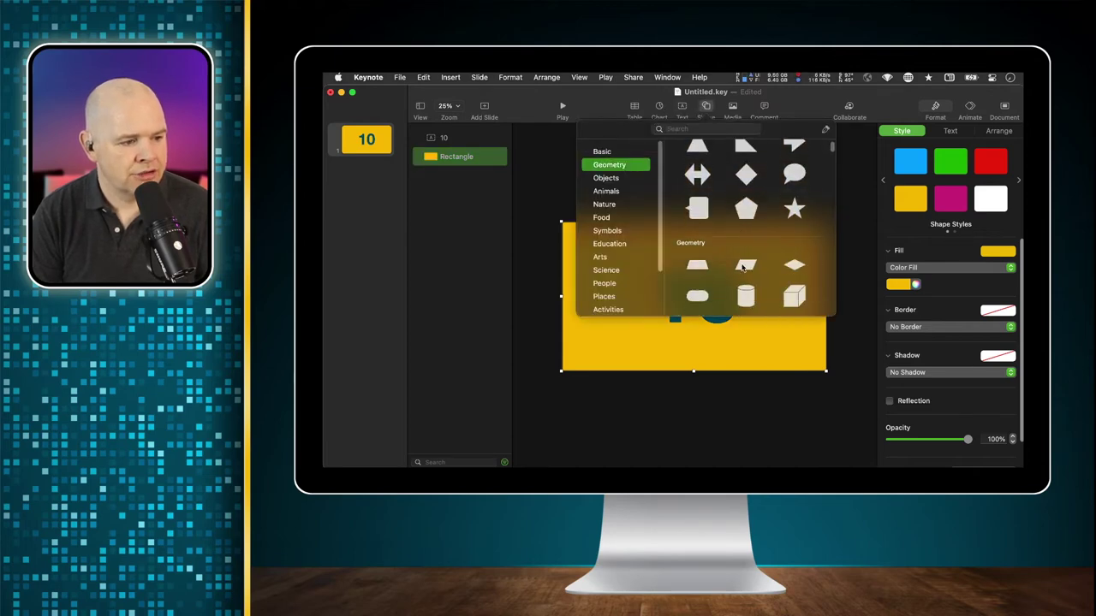
{"action": "left_click", "coordinate": [744, 265]}
{"action": "left_click_drag", "start_coordinate": [687, 295], "coordinate": [552, 181]}
{"action": "left_click_drag", "start_coordinate": [701, 301], "coordinate": [832, 405]}
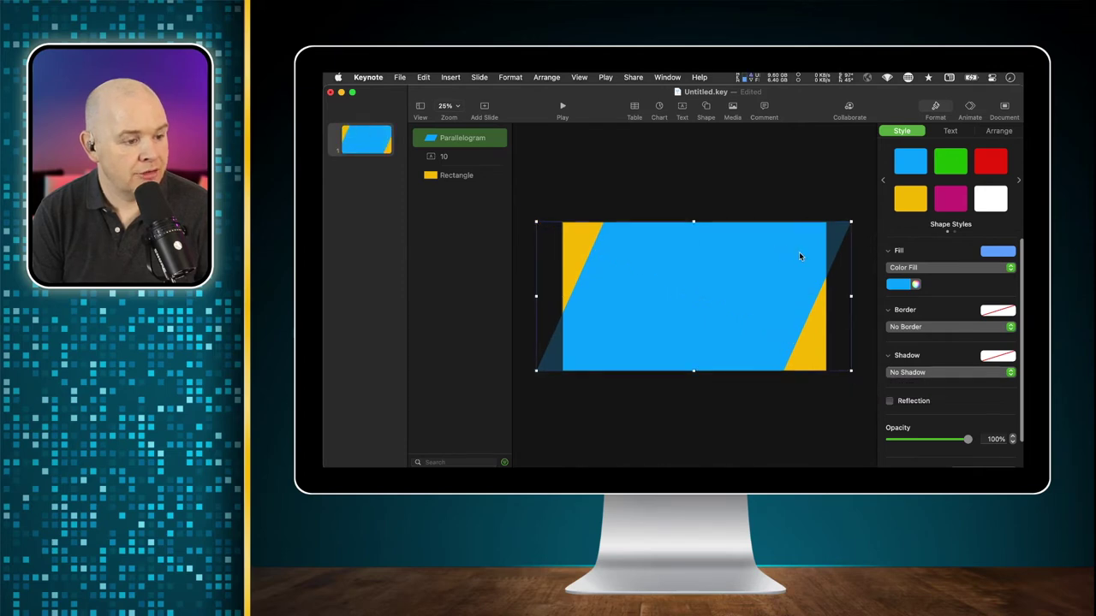
{"action": "left_click_drag", "start_coordinate": [816, 291], "coordinate": [617, 291]}
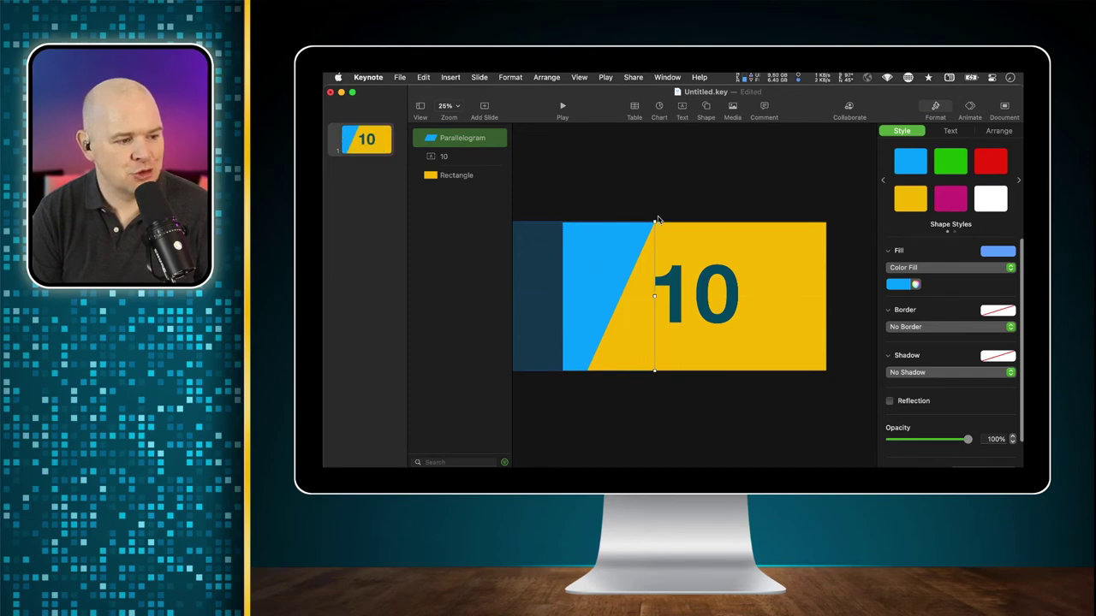
{"action": "mouse_move", "coordinate": [535, 311]}
{"action": "left_mouse_down"}
{"action": "mouse_move", "coordinate": [761, 310]}
{"action": "mouse_move", "coordinate": [524, 313]}
{"action": "mouse_move", "coordinate": [552, 311]}
{"action": "left_mouse_up"}
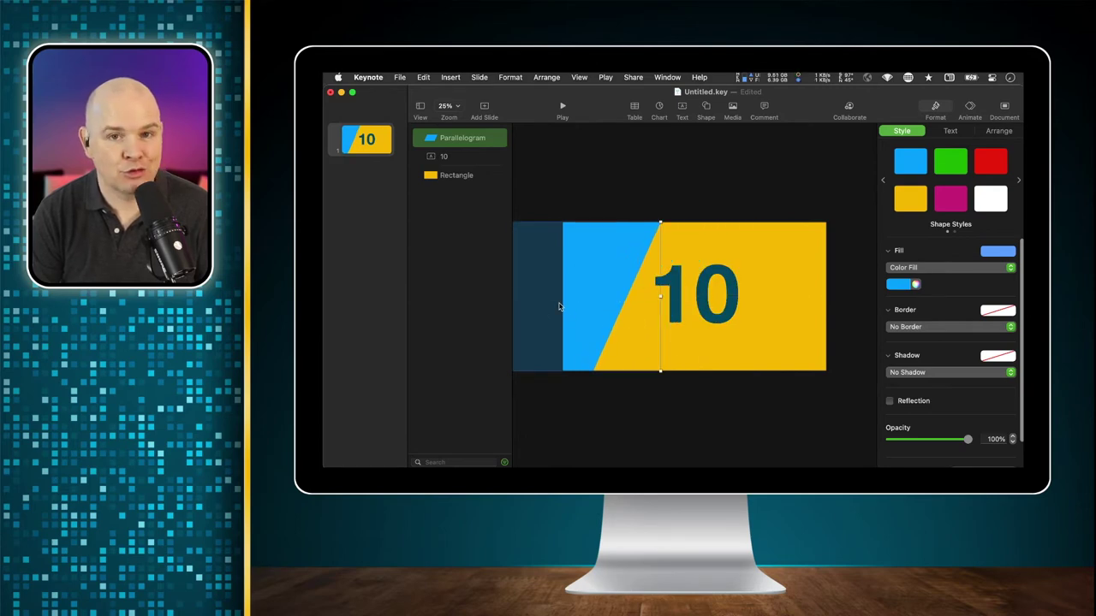
Fill the parallelogram with dark teal from the saved color swatches
{"action": "left_click", "coordinate": [915, 284]}
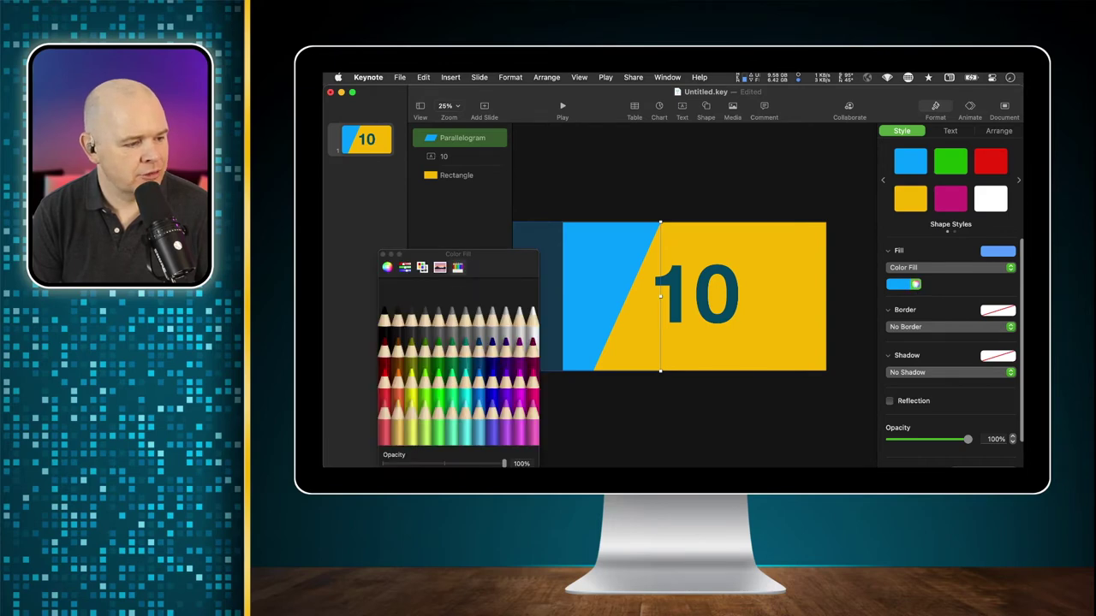
{"action": "left_click", "coordinate": [508, 454]}
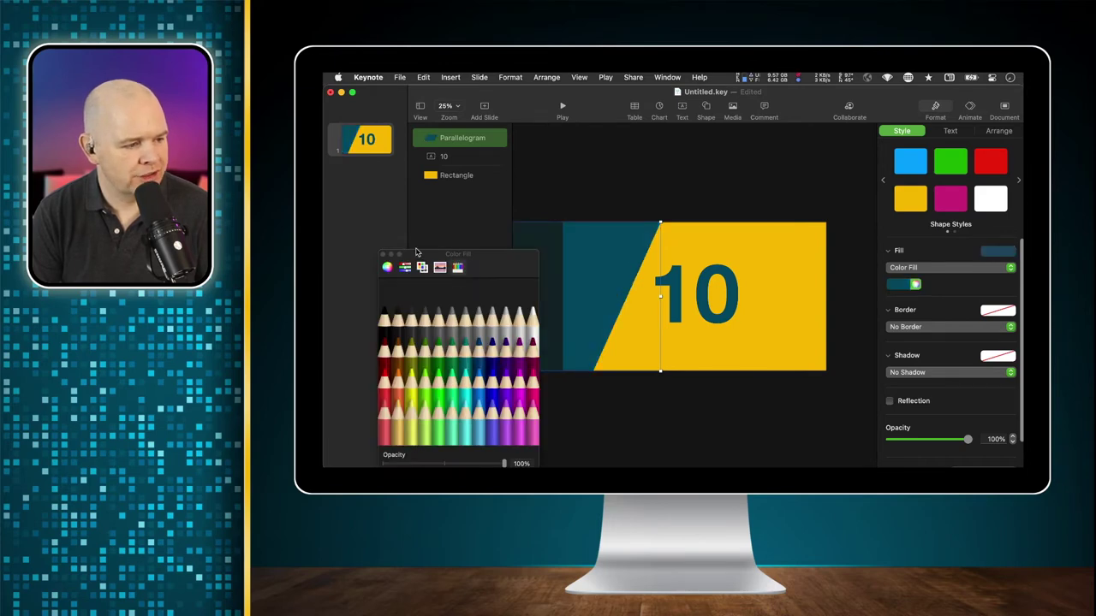
{"action": "left_click_drag", "start_coordinate": [415, 259], "coordinate": [371, 226]}
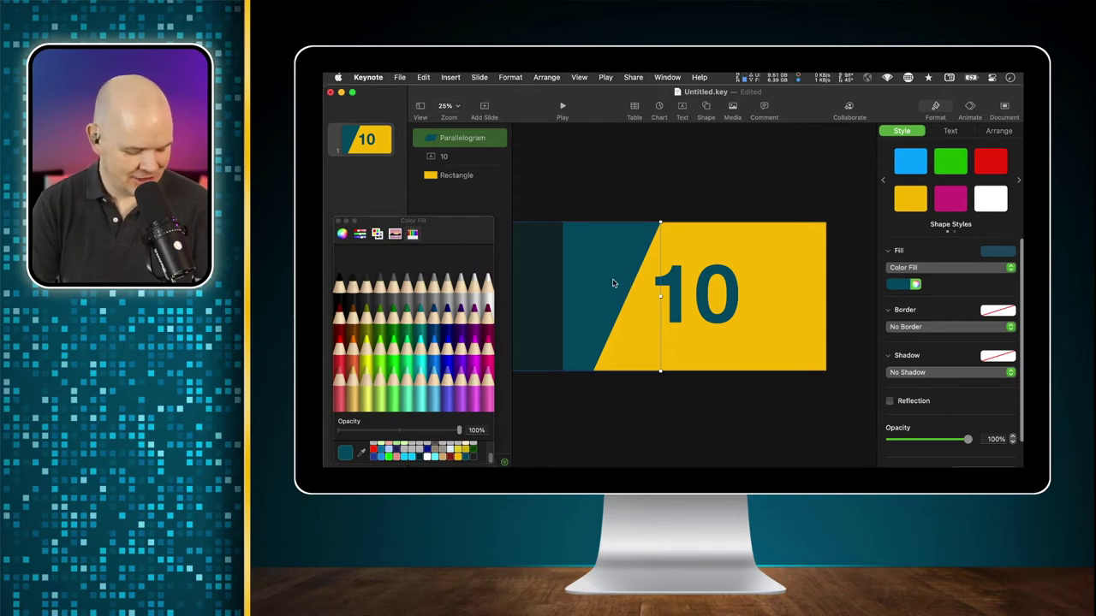
Duplicate the teal parallelogram to the right side of the slide, leaving a slanted golden band behind the number
{"action": "left_click_drag", "start_coordinate": [595, 304], "coordinate": [830, 293]}
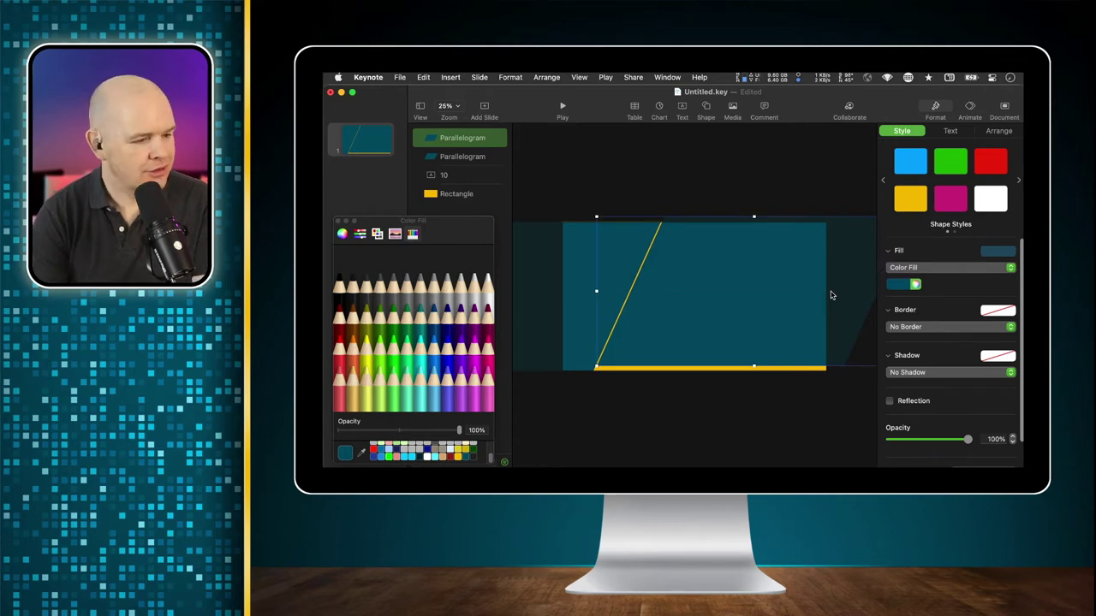
{"action": "key", "text": "BackSpace"}
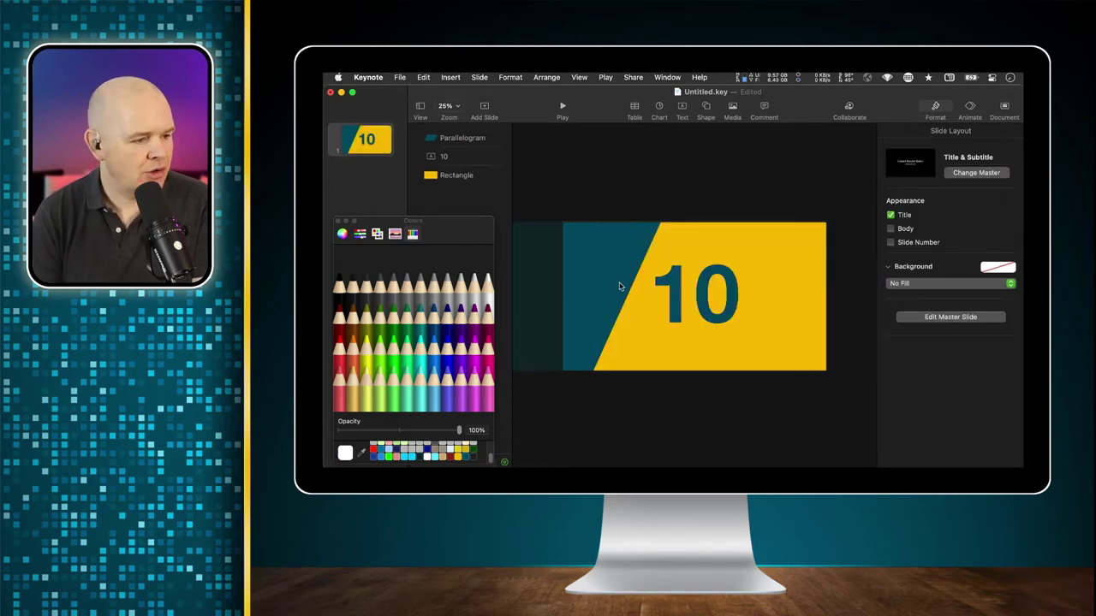
{"action": "left_click_drag", "start_coordinate": [557, 284], "coordinate": [824, 281]}
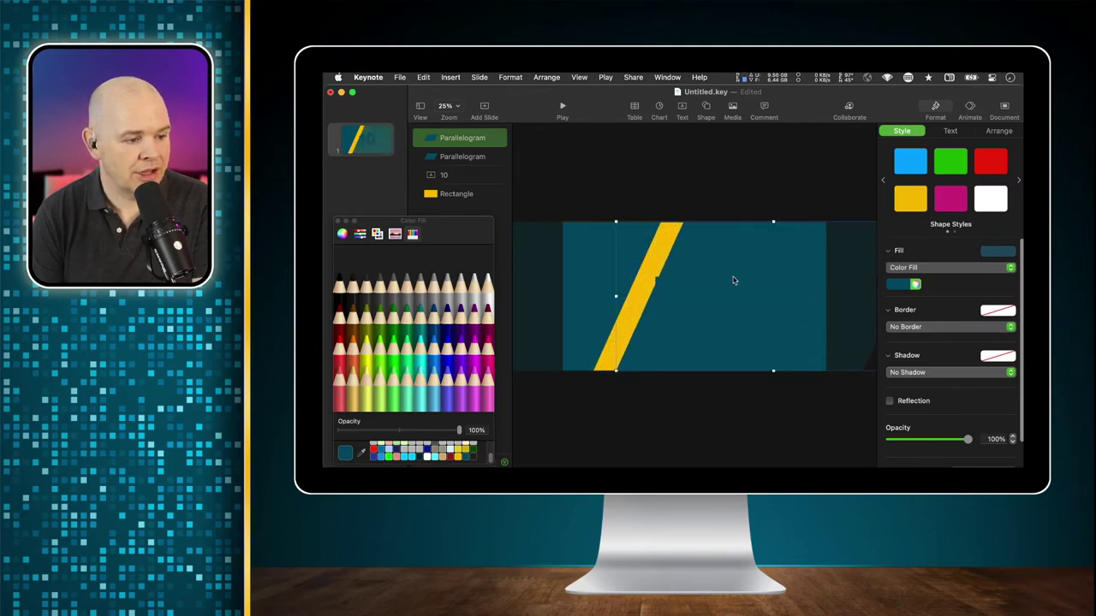
{"action": "left_click_drag", "start_coordinate": [697, 271], "coordinate": [816, 273]}
{"action": "left_click_drag", "start_coordinate": [608, 289], "coordinate": [600, 289]}
{"action": "left_click_drag", "start_coordinate": [766, 318], "coordinate": [799, 336]}
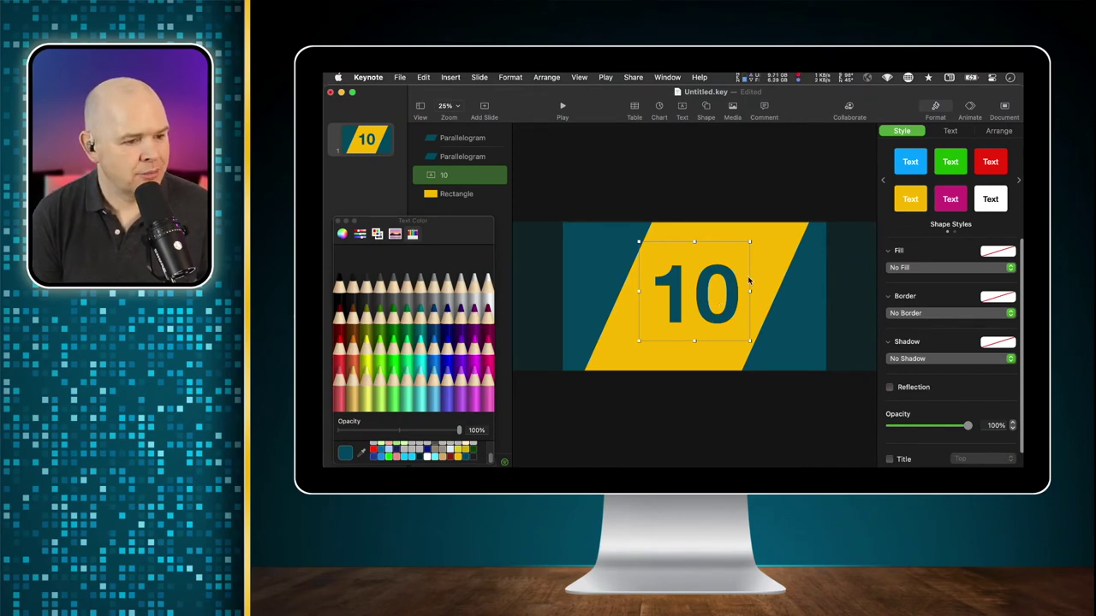
Try lowering the opacity of the "10" text color to 0% and restore it to 100%
{"action": "left_click_drag", "start_coordinate": [464, 225], "coordinate": [527, 177]}
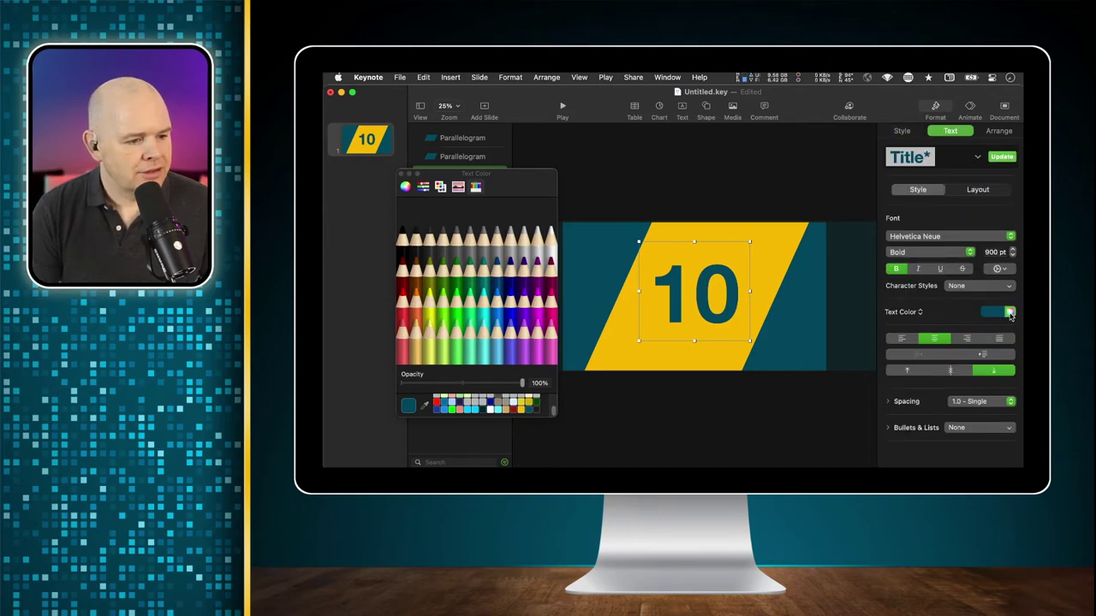
{"action": "left_click_drag", "start_coordinate": [523, 384], "coordinate": [400, 379]}
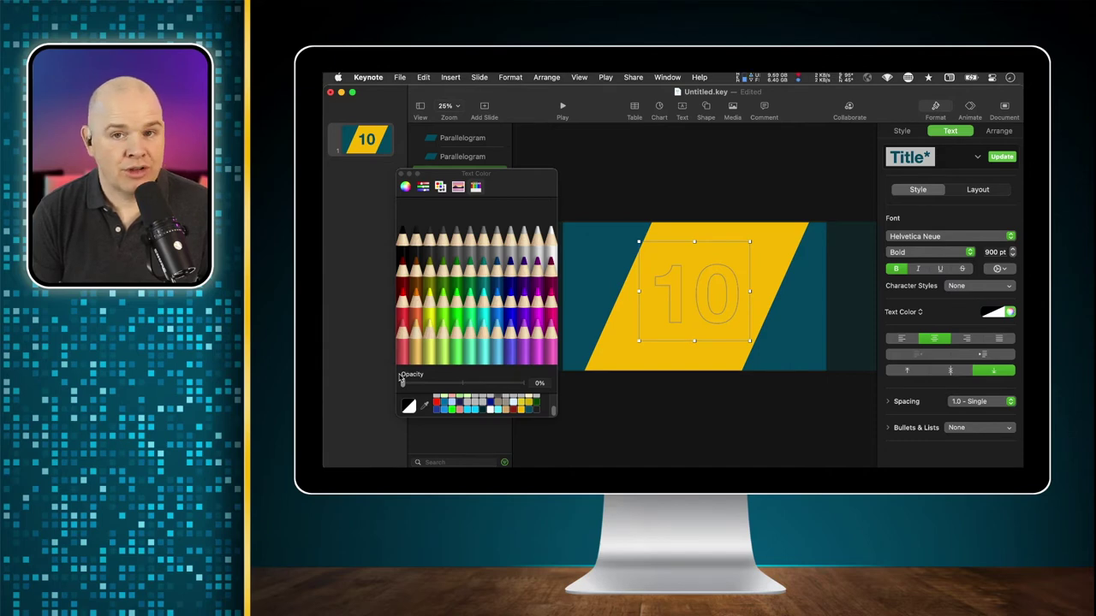
{"action": "left_click_drag", "start_coordinate": [401, 379], "coordinate": [532, 386]}
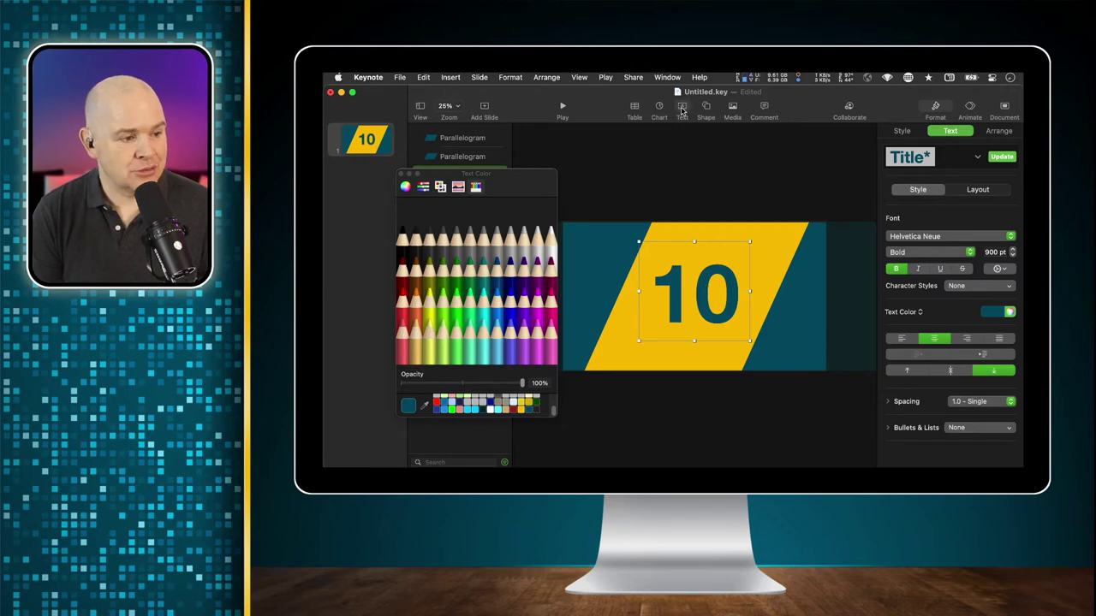
Try an enlarged pentagon shape at different positions around the number and delete it
{"action": "left_click", "coordinate": [707, 107]}
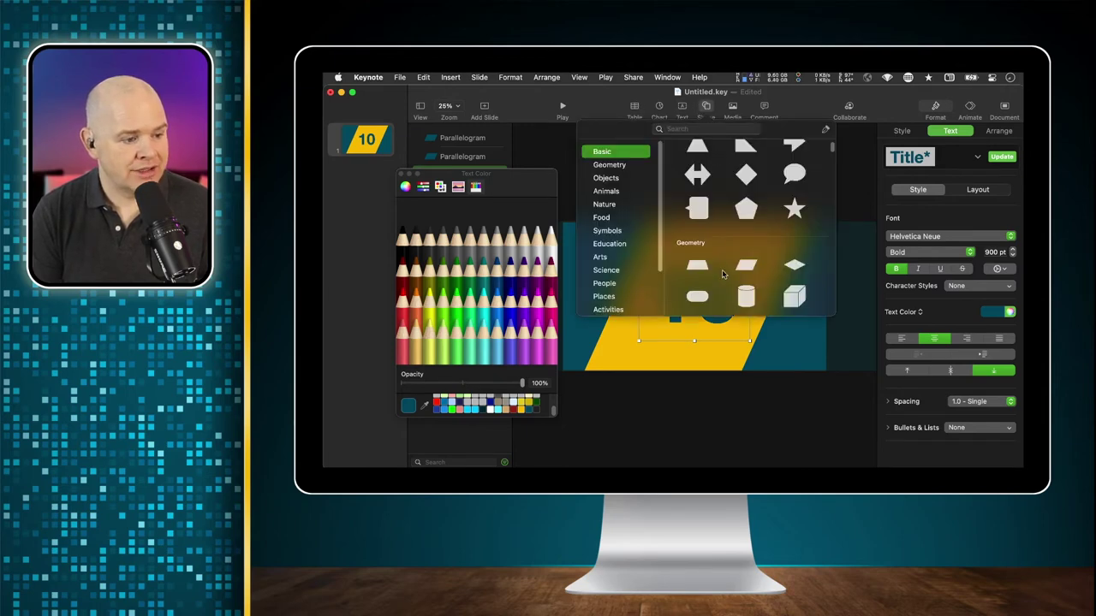
{"action": "left_click", "coordinate": [746, 209]}
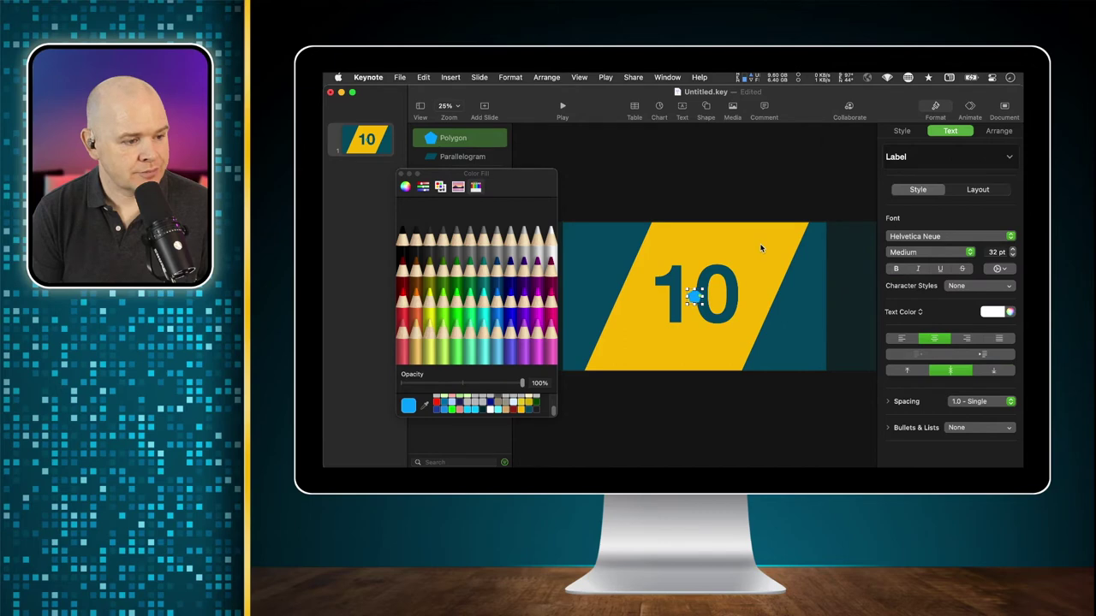
{"action": "left_click_drag", "start_coordinate": [702, 287], "coordinate": [758, 272]}
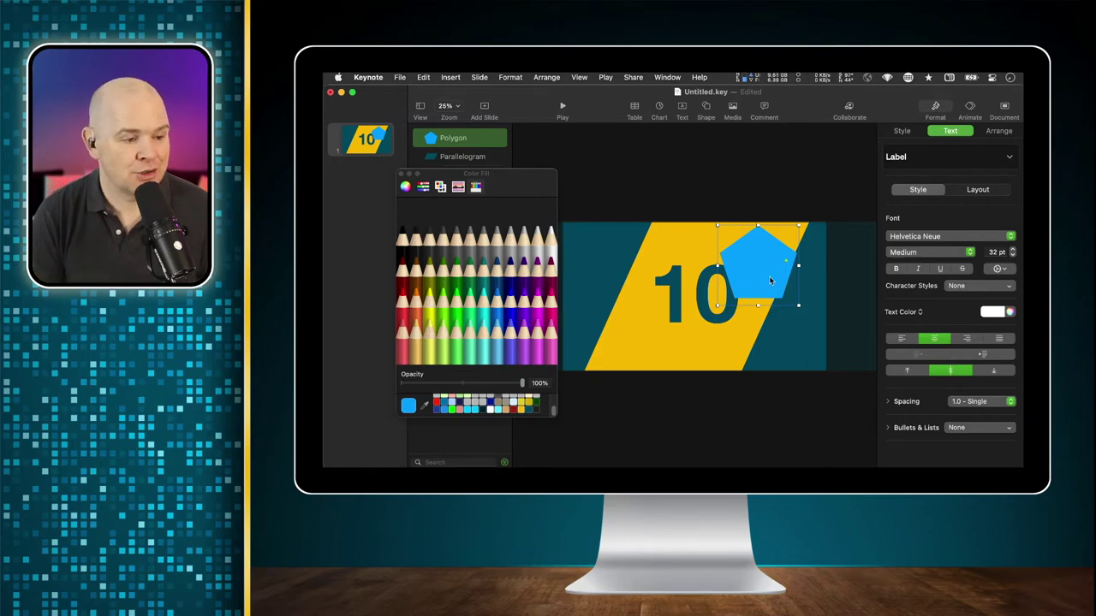
{"action": "left_click_drag", "start_coordinate": [769, 277], "coordinate": [635, 341]}
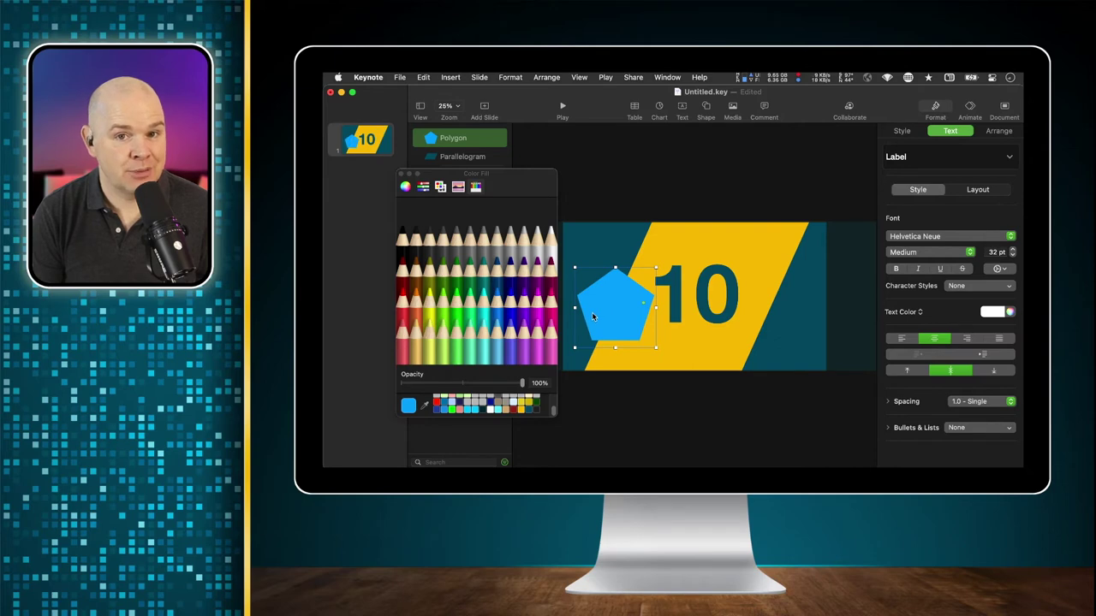
{"action": "left_click_drag", "start_coordinate": [627, 321], "coordinate": [639, 345]}
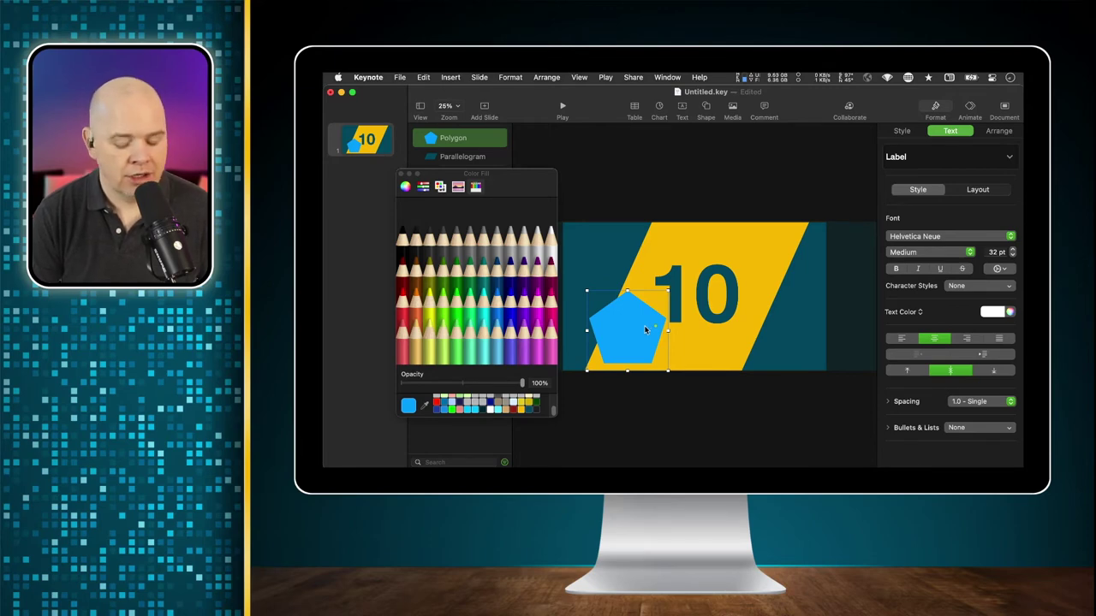
{"action": "key", "text": "Delete"}
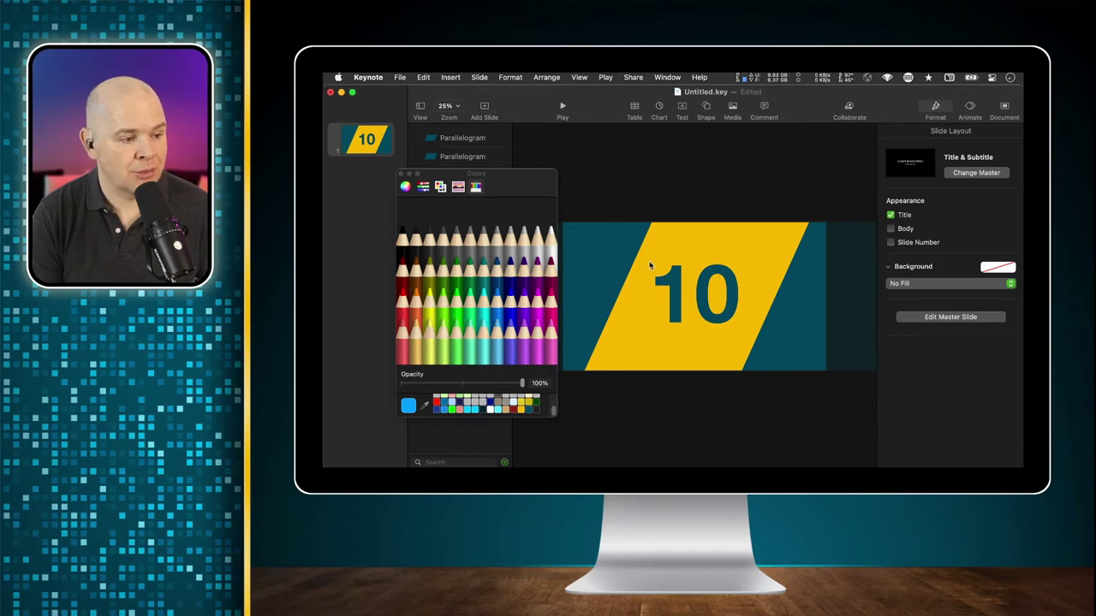
Close the color window and move the two teal parallelograms completely off the slide, one beyond each side edge
{"action": "left_click", "coordinate": [607, 240]}
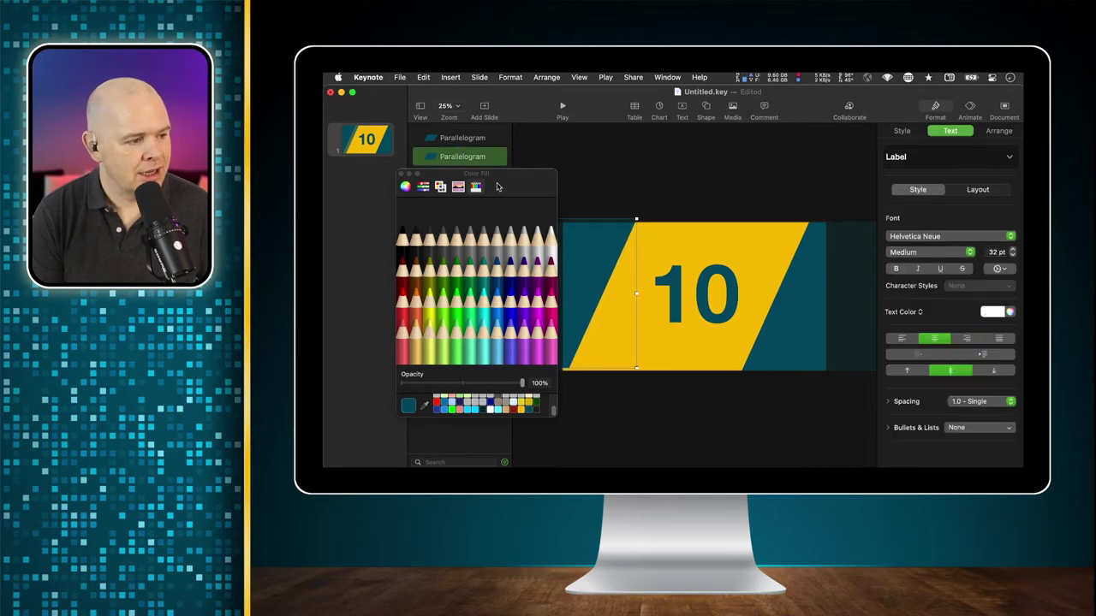
{"action": "left_click_drag", "start_coordinate": [509, 183], "coordinate": [445, 234]}
{"action": "left_click", "coordinate": [339, 225]}
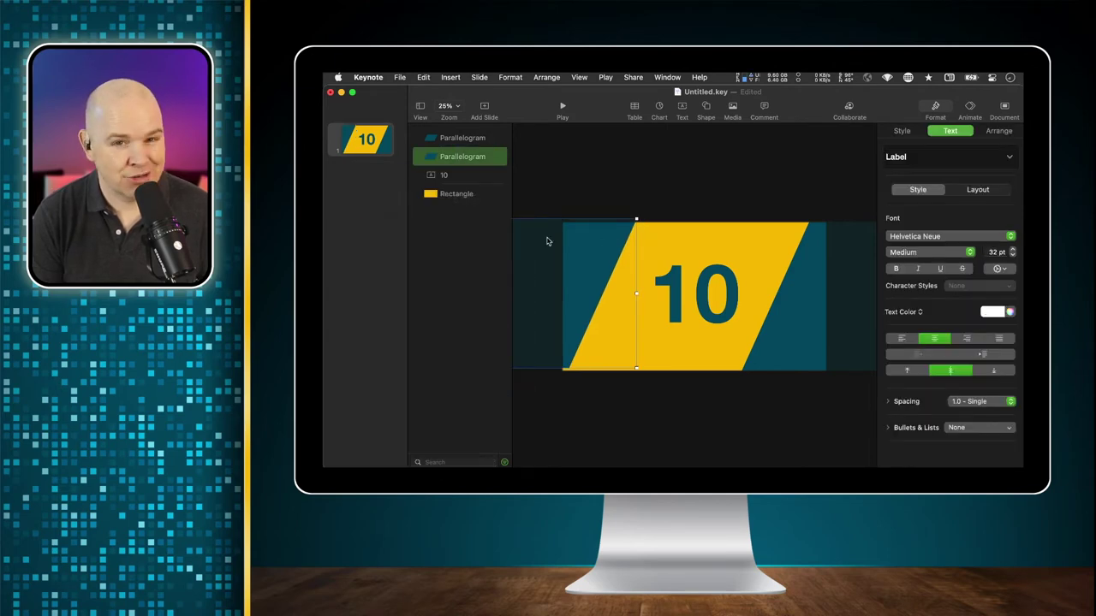
{"action": "left_click_drag", "start_coordinate": [610, 251], "coordinate": [531, 254]}
{"action": "left_click_drag", "start_coordinate": [758, 362], "coordinate": [858, 368]}
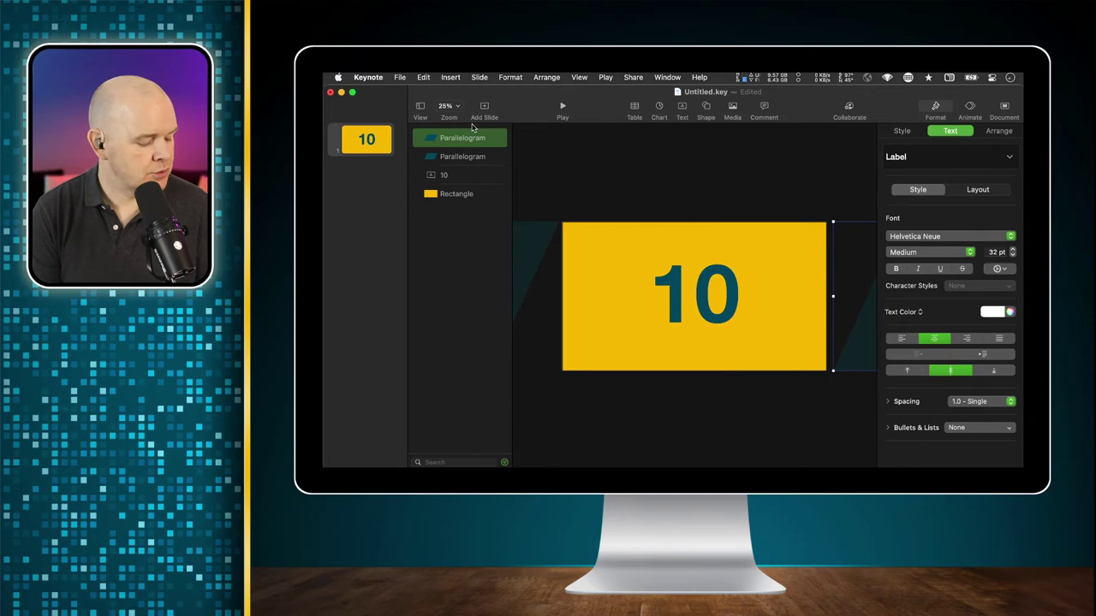
Set up an image export of slides 1 to 1 in PNG format with transparent backgrounds
{"action": "left_click", "coordinate": [399, 77]}
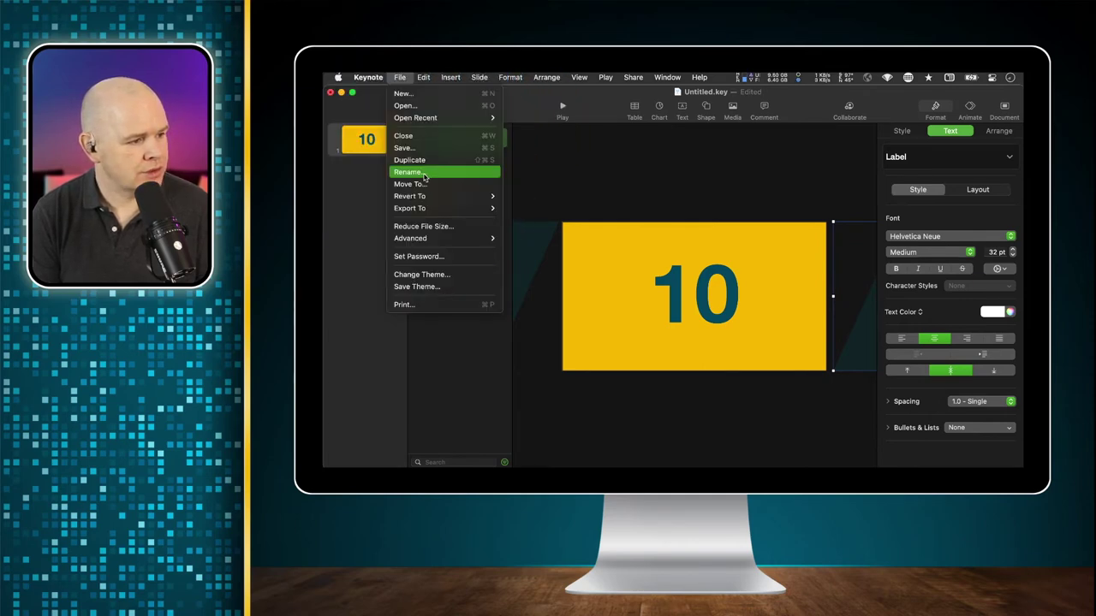
{"action": "mouse_move", "coordinate": [441, 208]}
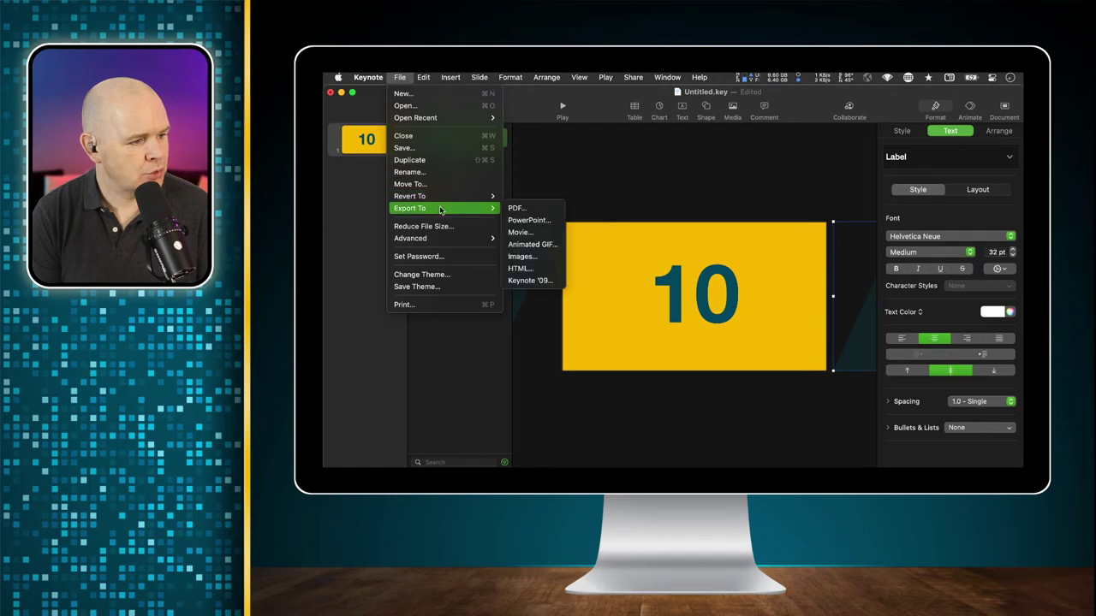
{"action": "left_click", "coordinate": [531, 256]}
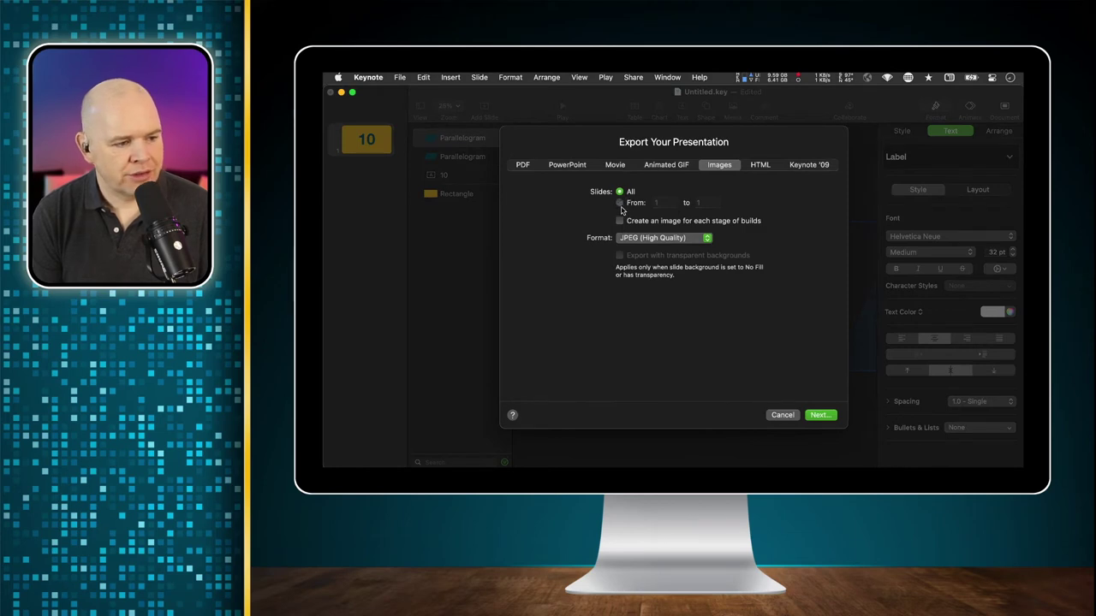
{"action": "left_click", "coordinate": [619, 203]}
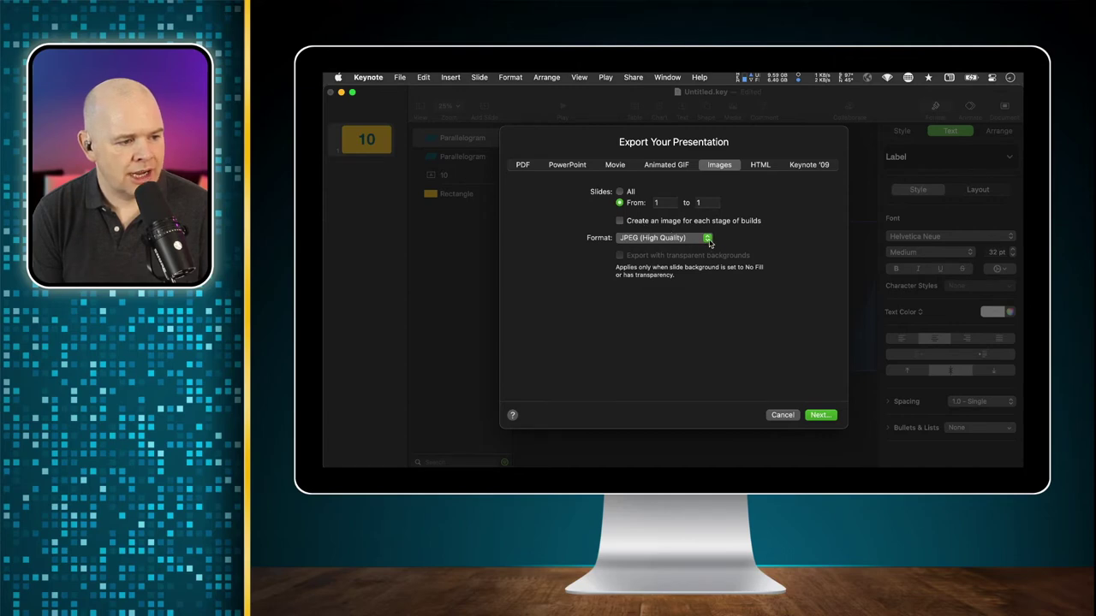
{"action": "left_click", "coordinate": [707, 239]}
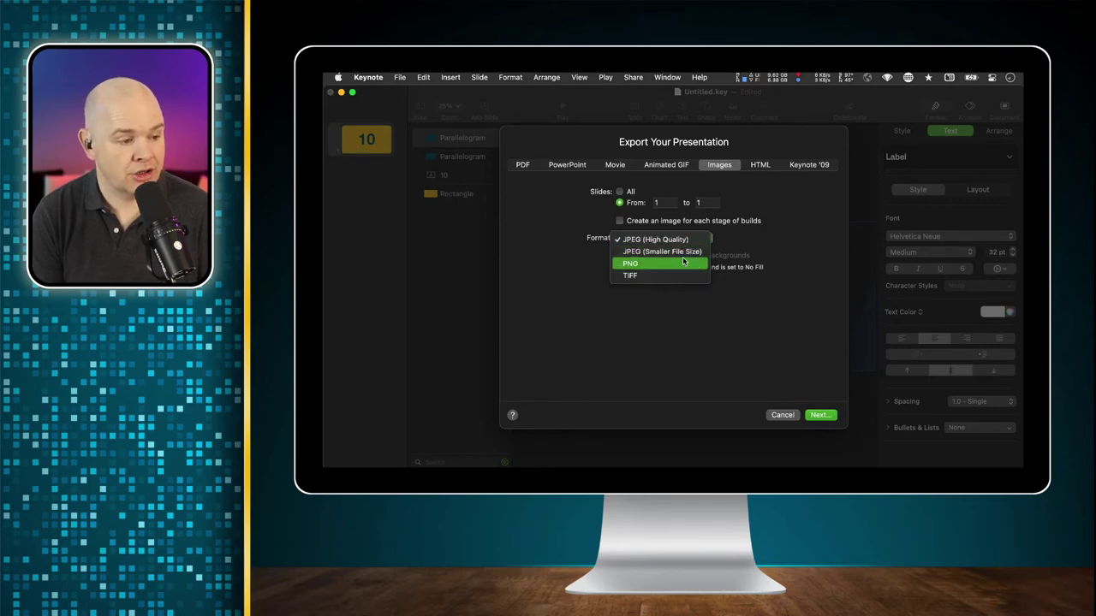
{"action": "left_click", "coordinate": [685, 264]}
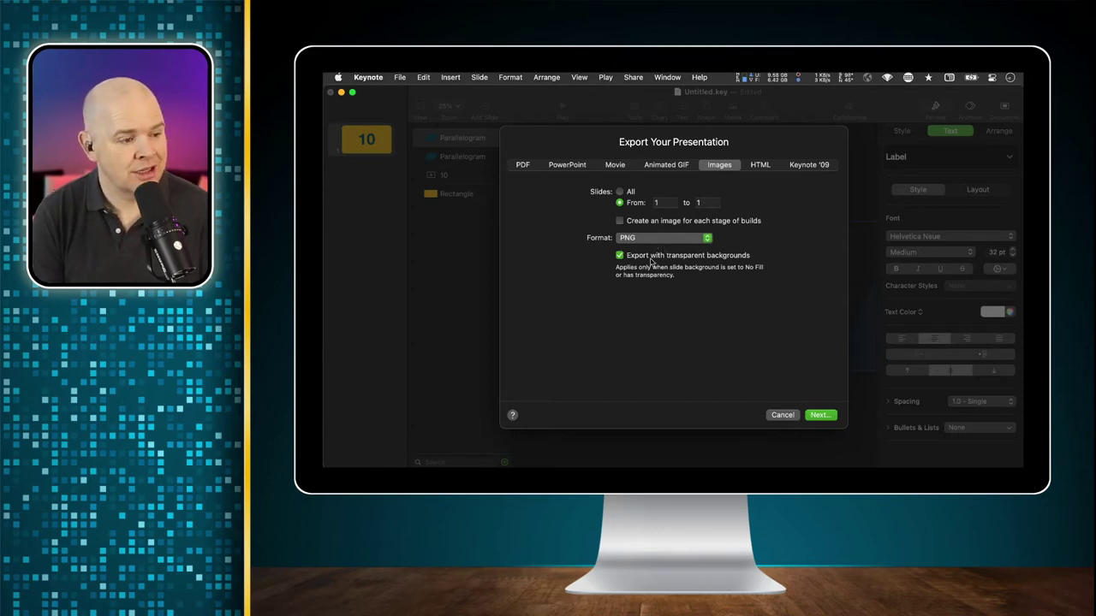
{"action": "left_click", "coordinate": [822, 418]}
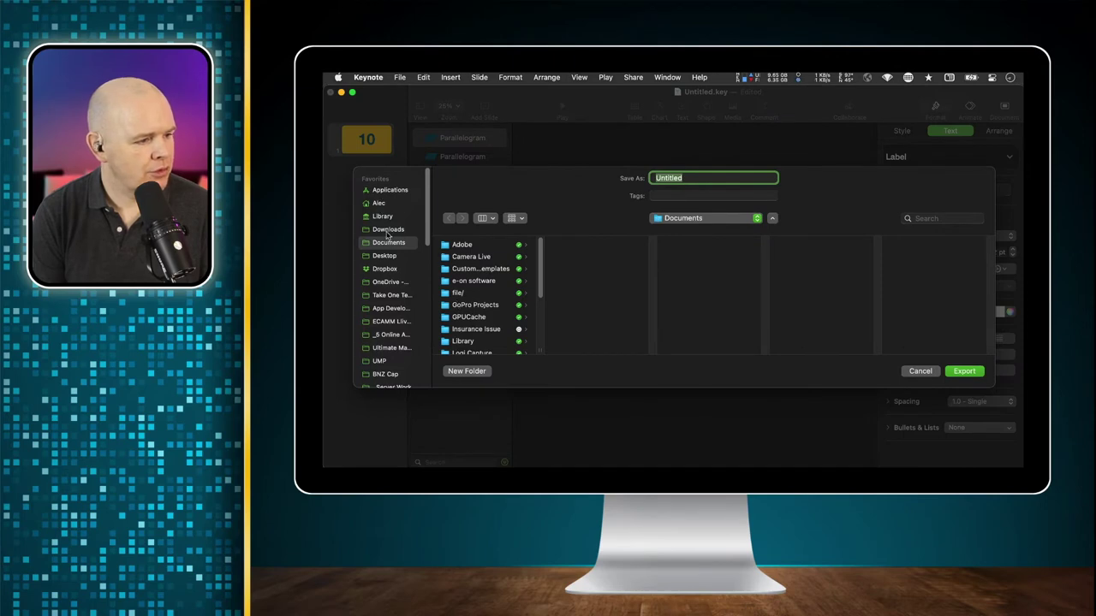
Export the image to the Desktop under the name 10
{"action": "left_click", "coordinate": [388, 230]}
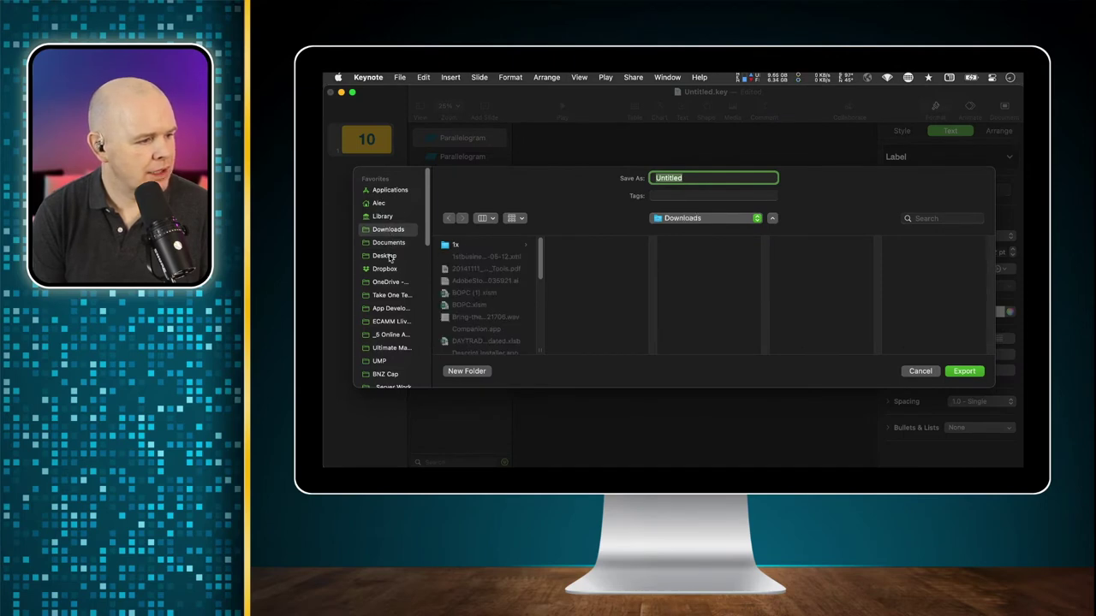
{"action": "left_click", "coordinate": [388, 255]}
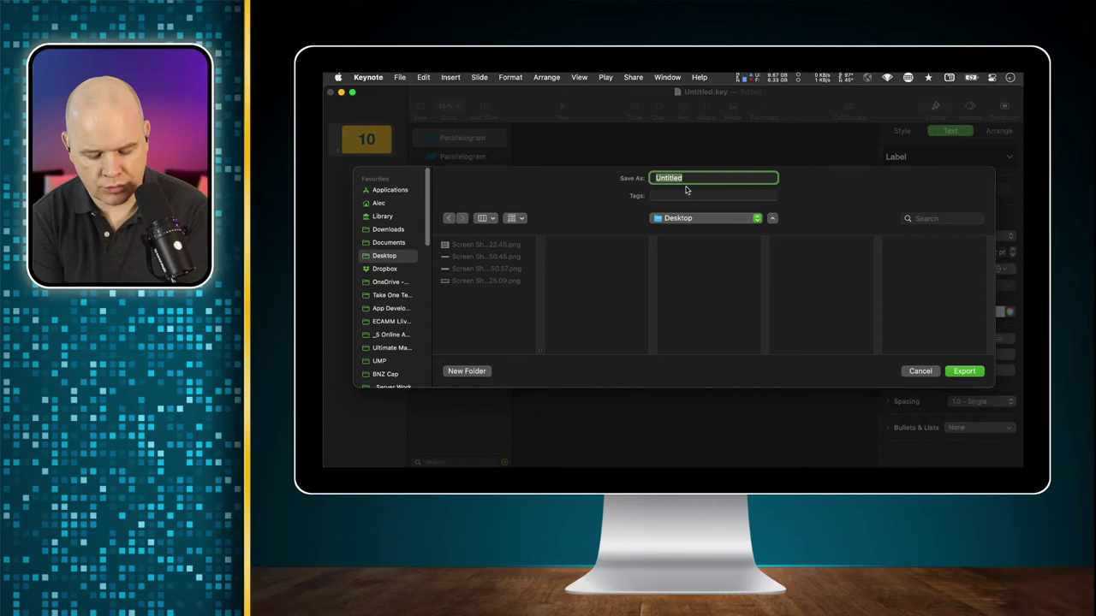
{"action": "type", "text": "10"}
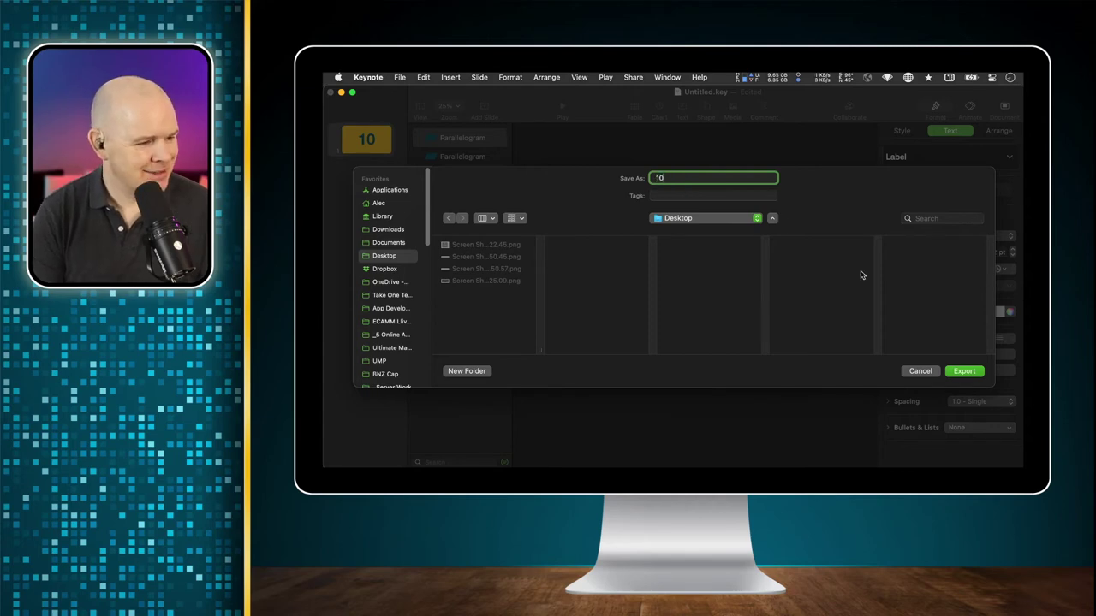
{"action": "left_click", "coordinate": [965, 373]}
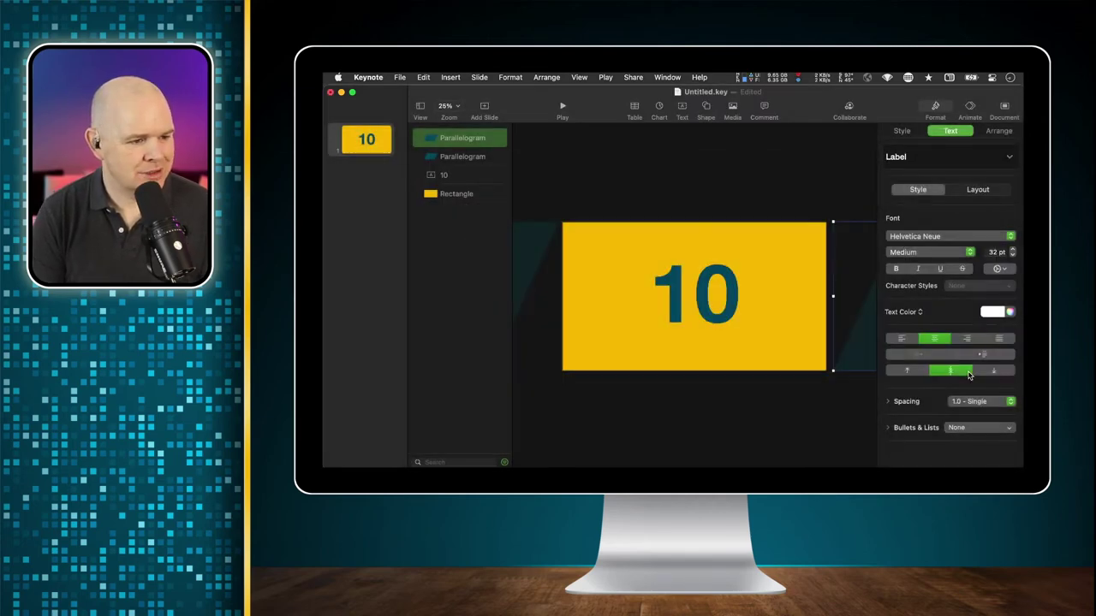